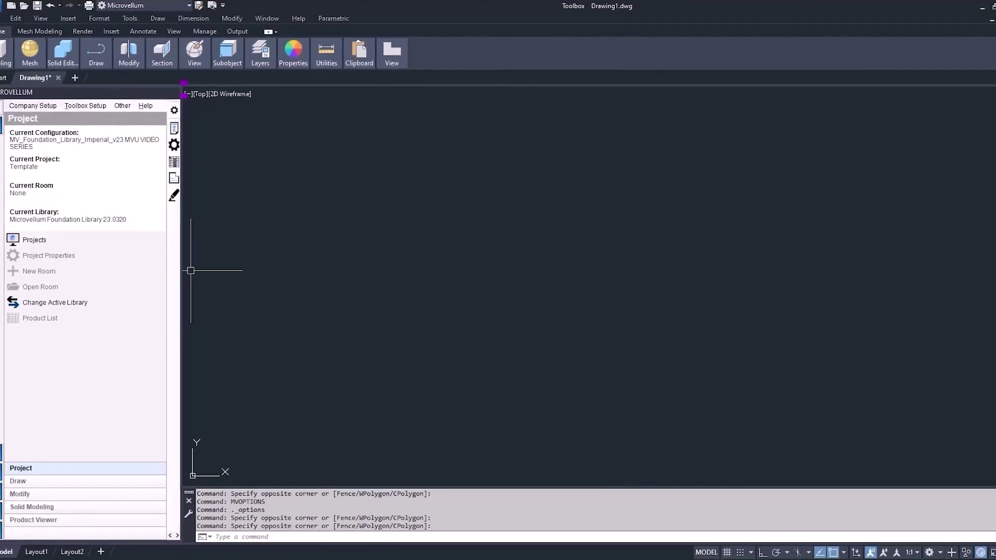
Add a new category named "MVU Apprentice Series" under the top-level Projects folder
click(40, 242)
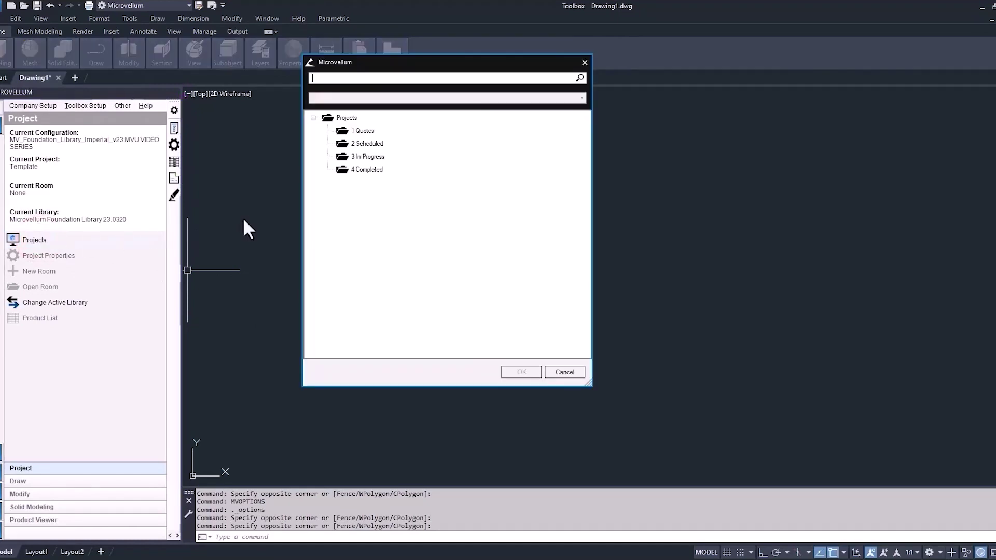
click(373, 170)
right_click(370, 171)
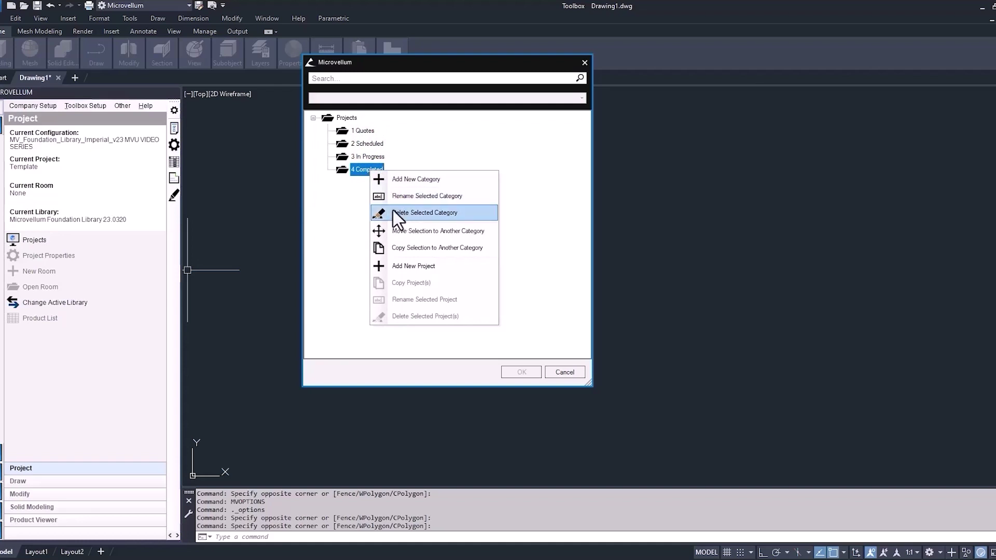
click(343, 118)
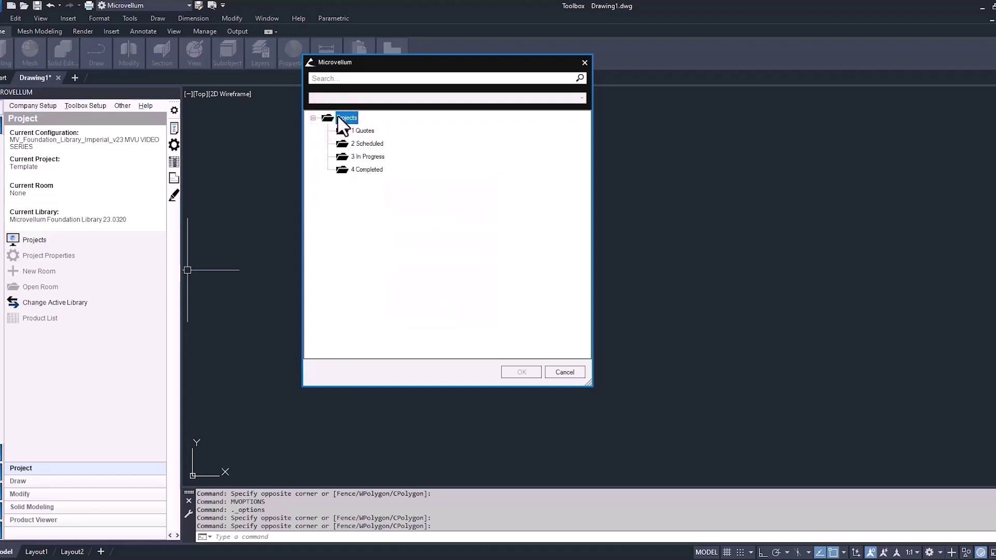
right_click(346, 119)
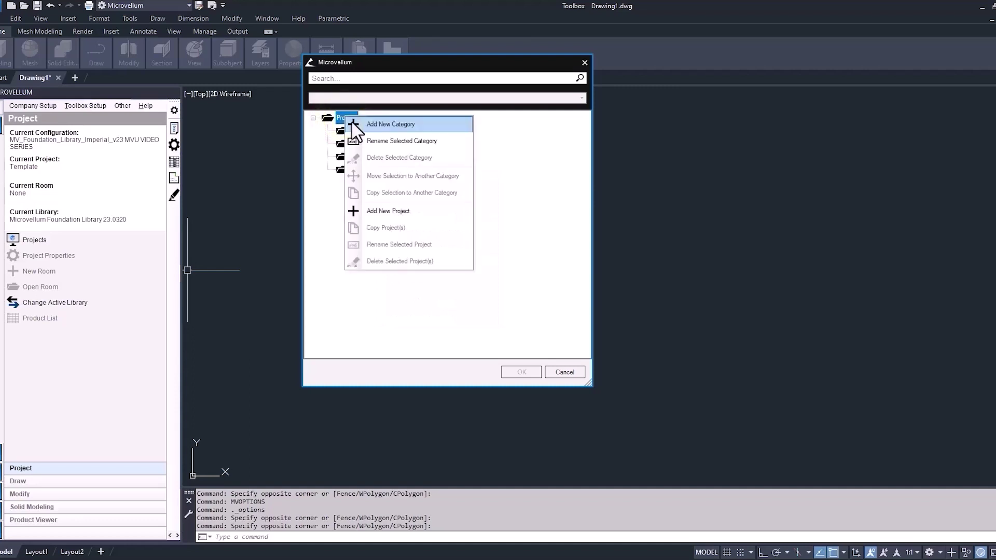
click(375, 125)
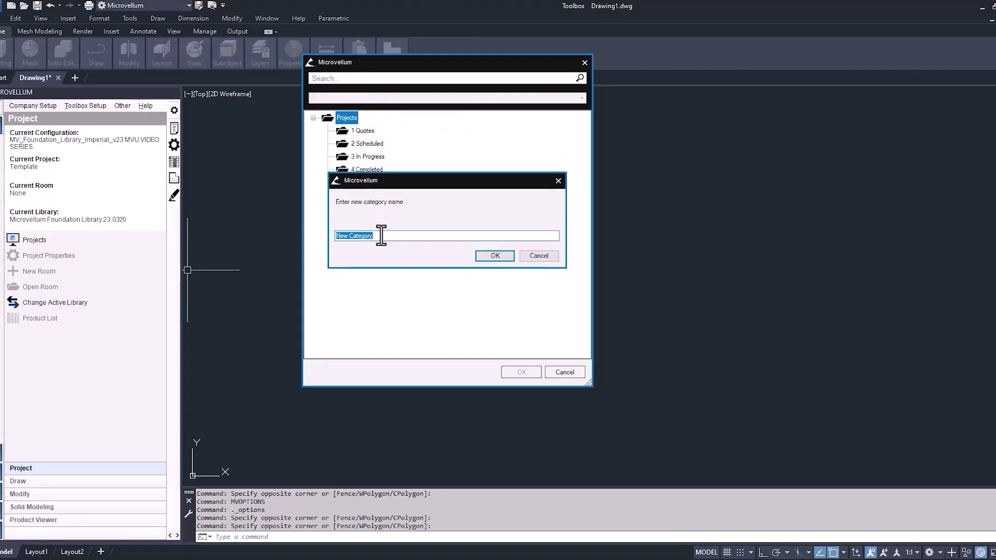
text(MVU Apprentice Series)
click(485, 258)
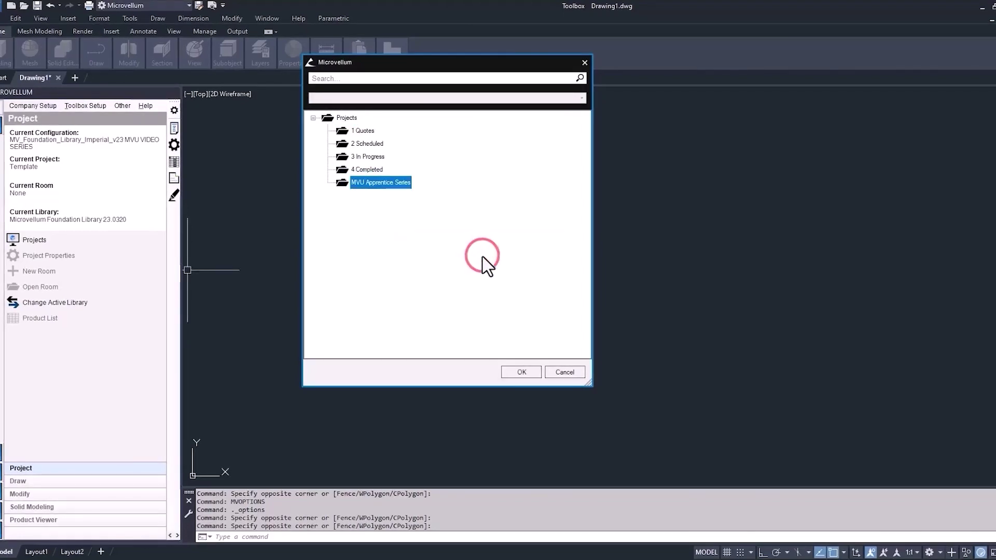
Add a new project named "MVU_Training_Job1" to the MVU Apprentice Series category
click(374, 184)
right_click(374, 185)
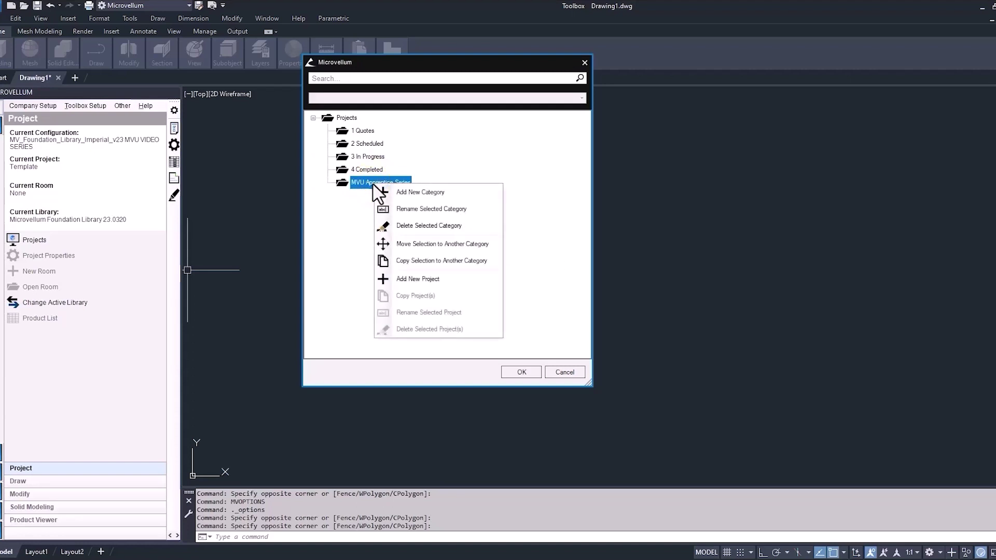
click(388, 279)
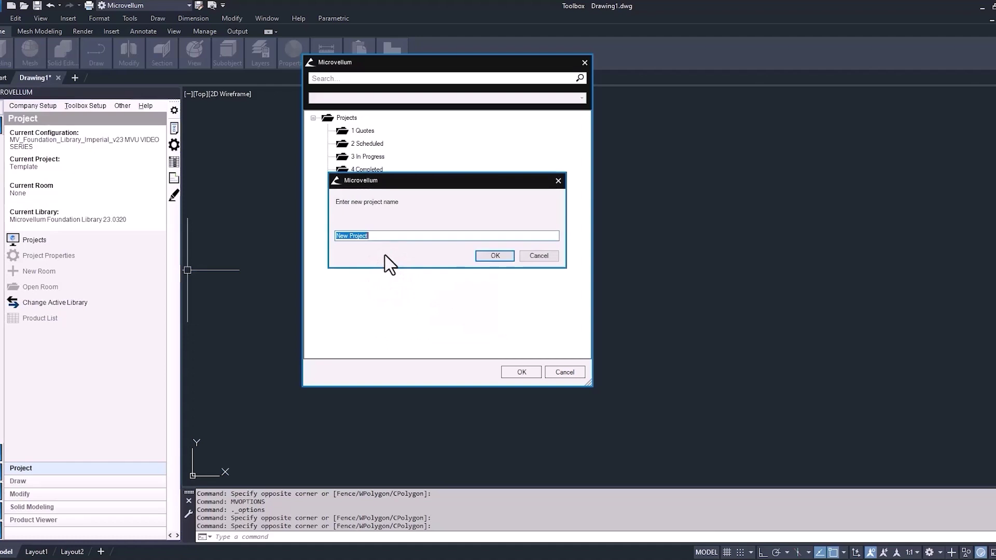
text(MVU_Training_Job1)
click(495, 255)
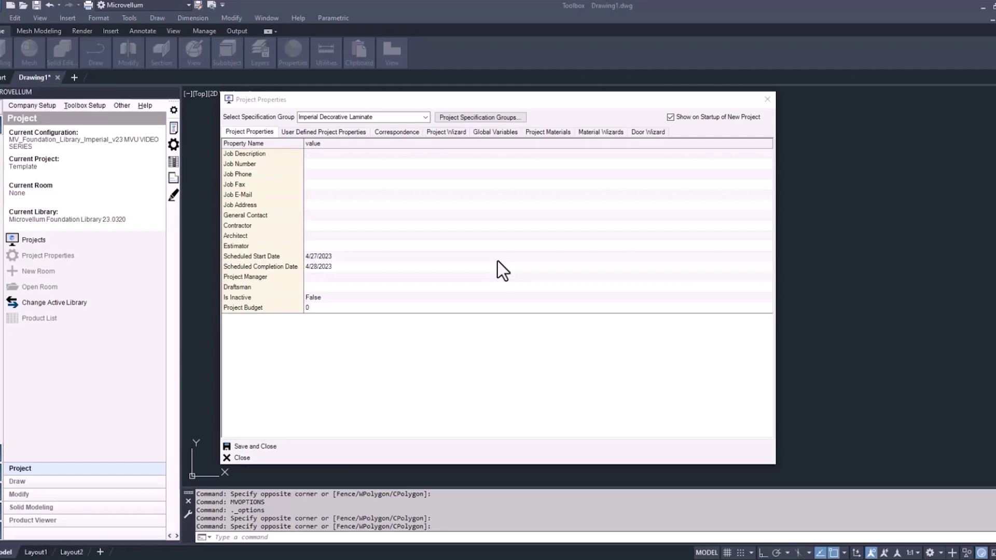
Set the project's job description to "Training" and its job number to 0001
click(318, 158)
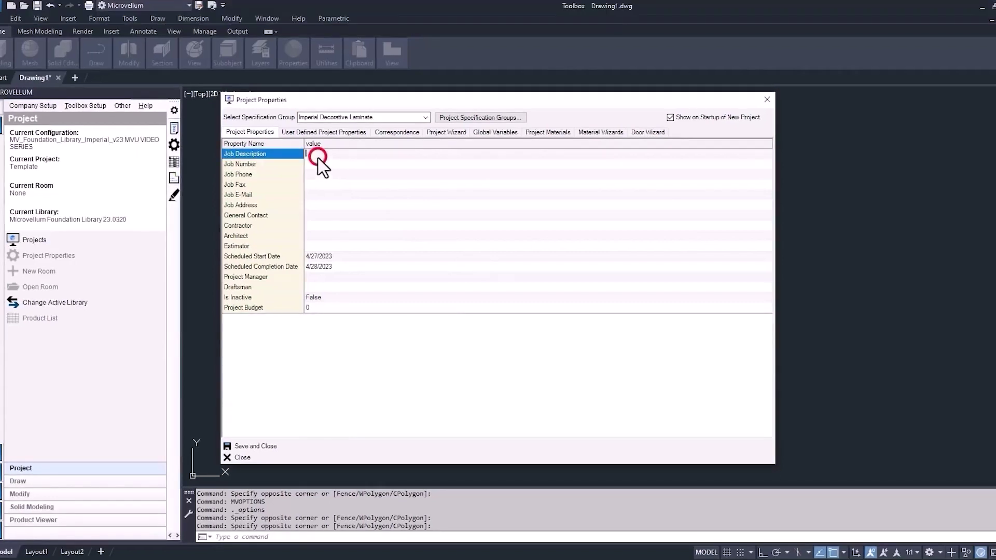
text(Training)
click(317, 164)
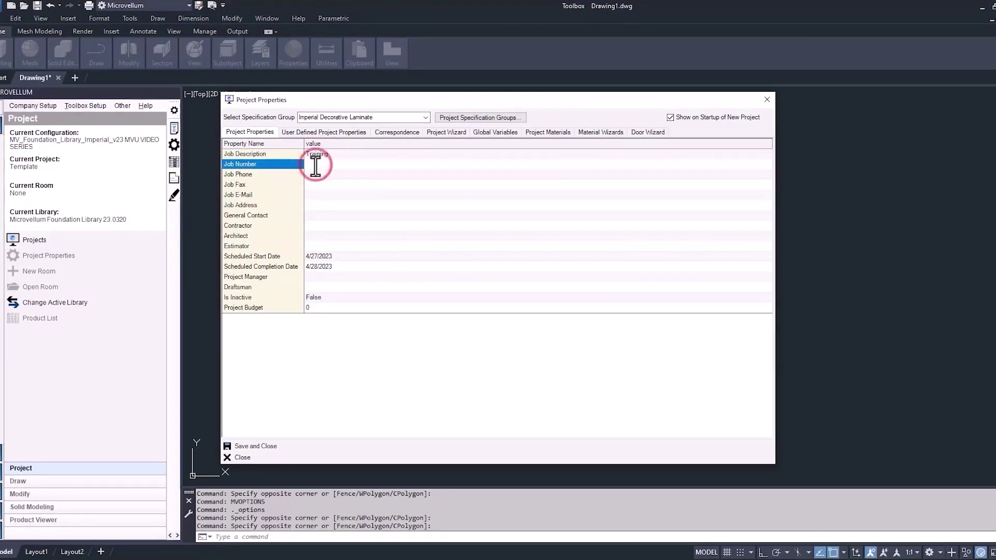
text(0001)
Assign Microvellum as the project's general contact
click(310, 215)
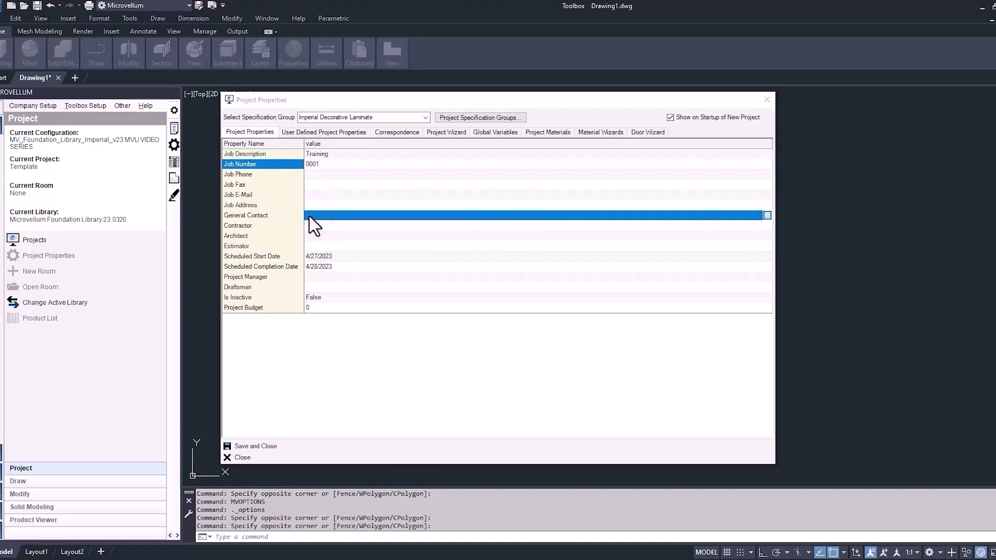
click(310, 215)
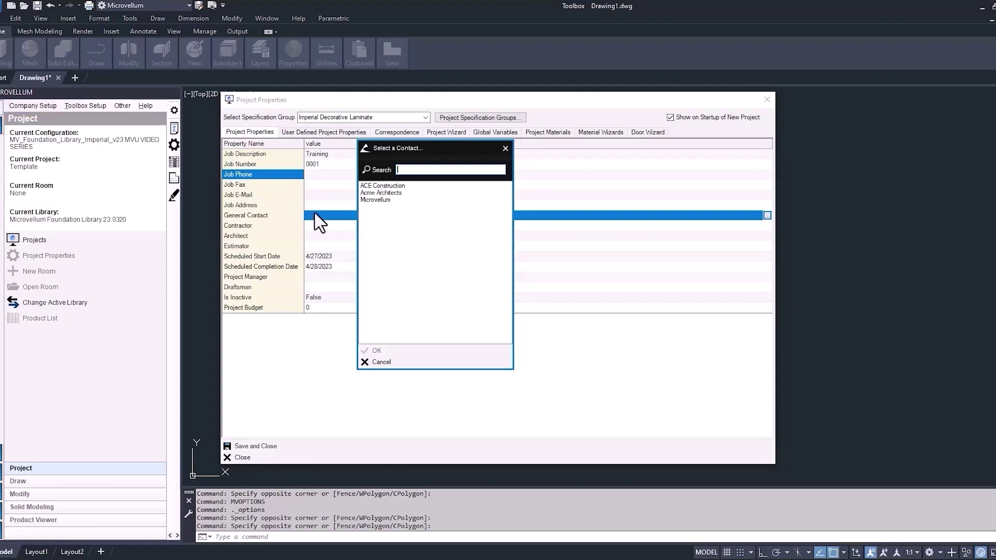
click(379, 200)
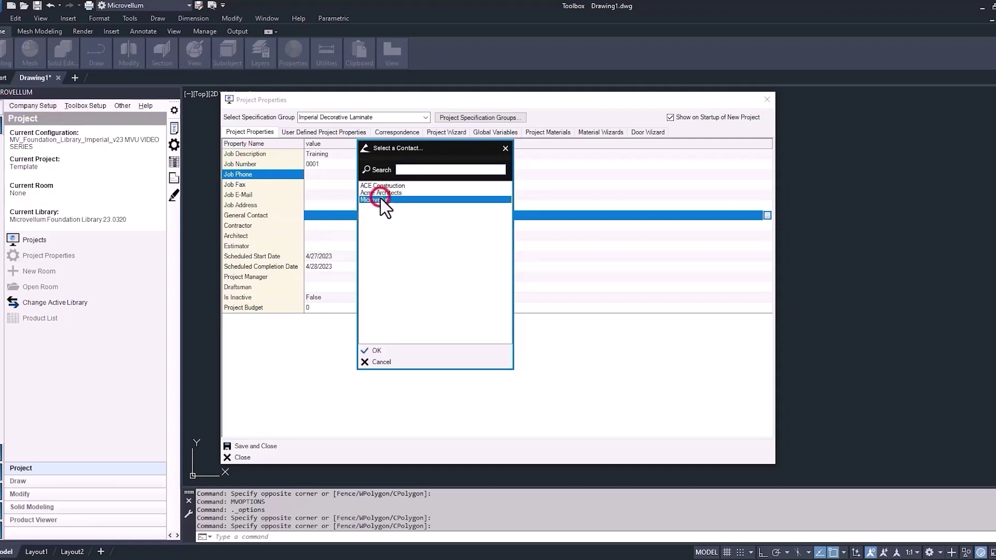
click(374, 353)
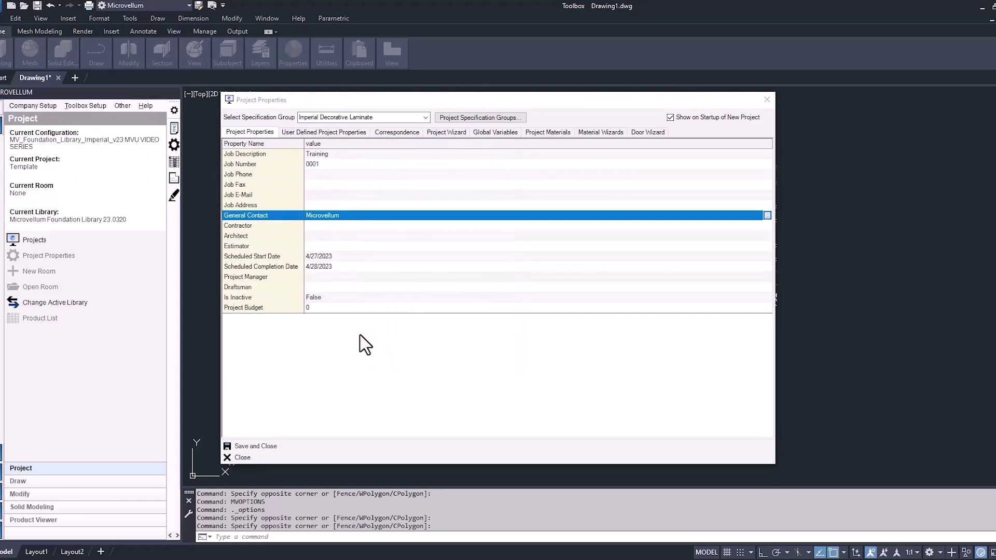
In the Project Wizard's cabinet size defaults, set the base cabinet height to 33.25
click(445, 133)
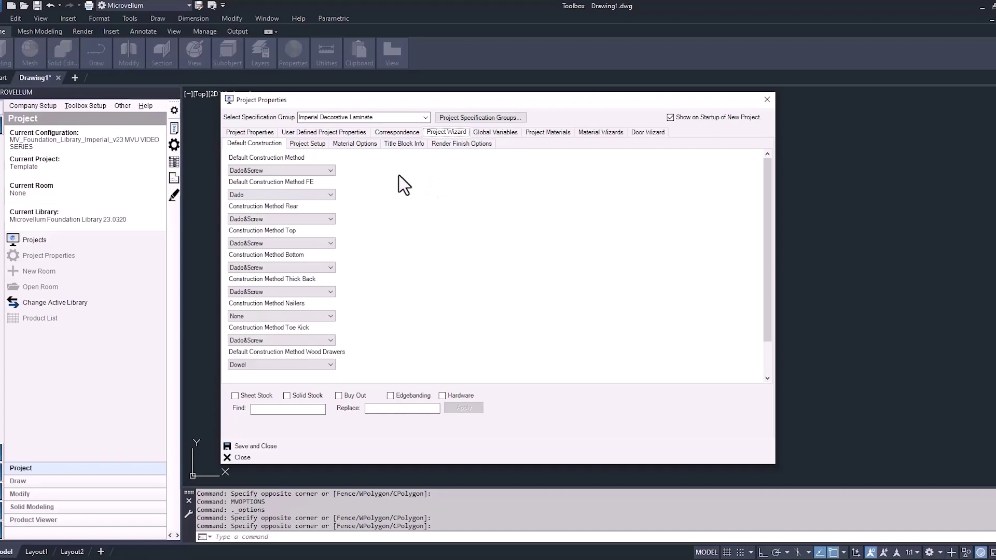
click(314, 145)
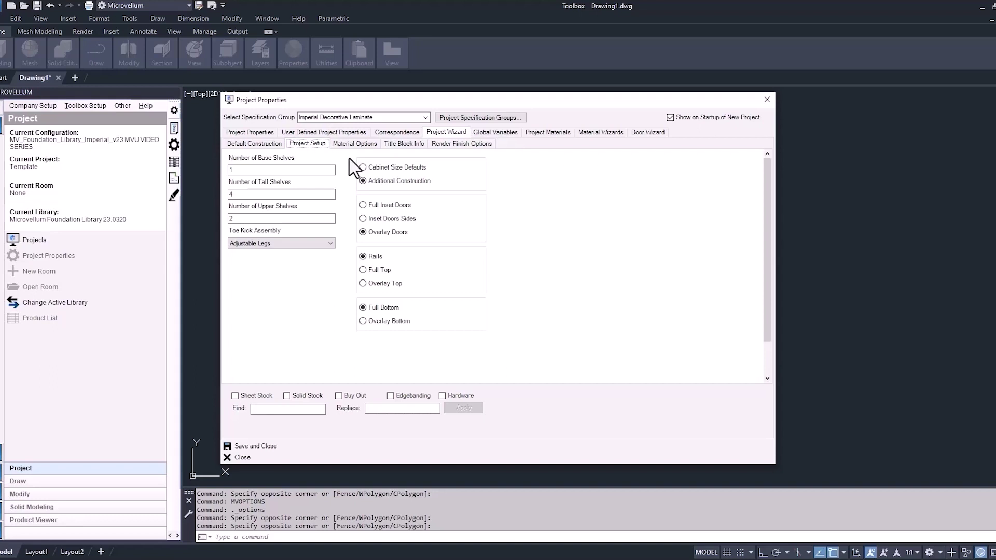
click(363, 167)
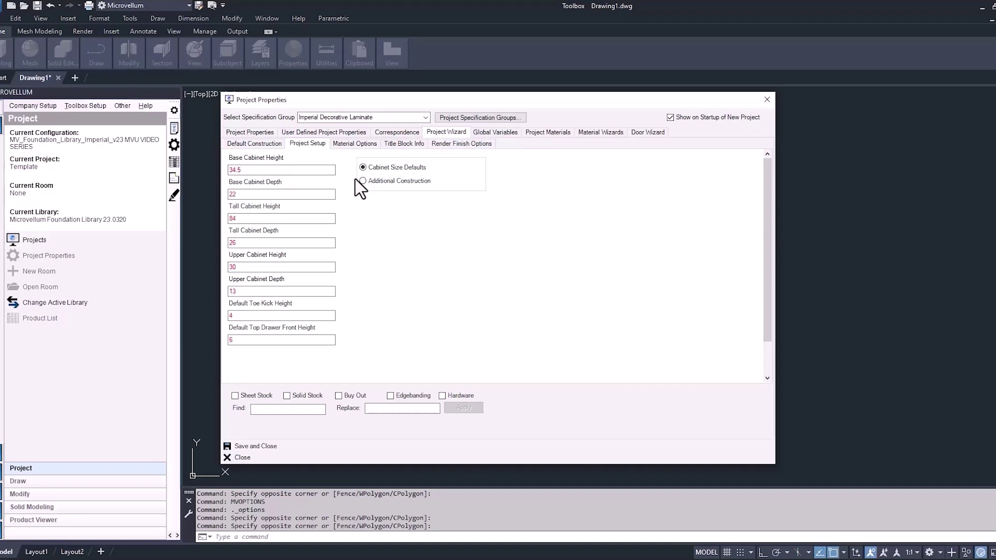
double_click(267, 170)
text(33.25)
Examine the additional construction settings, toe kick assembly choices, material options, global variables and the White Melamine sheet stock in the project materials
click(369, 182)
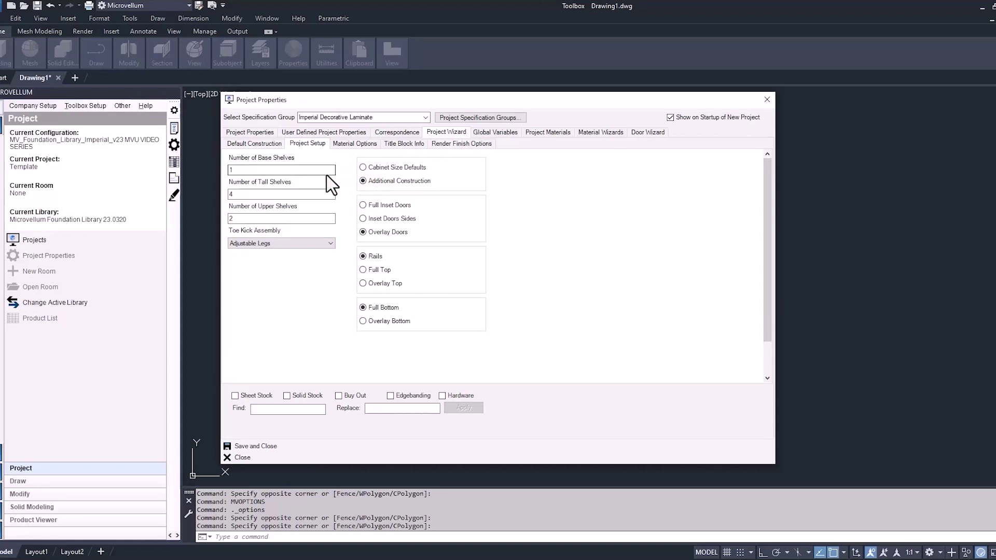
click(331, 244)
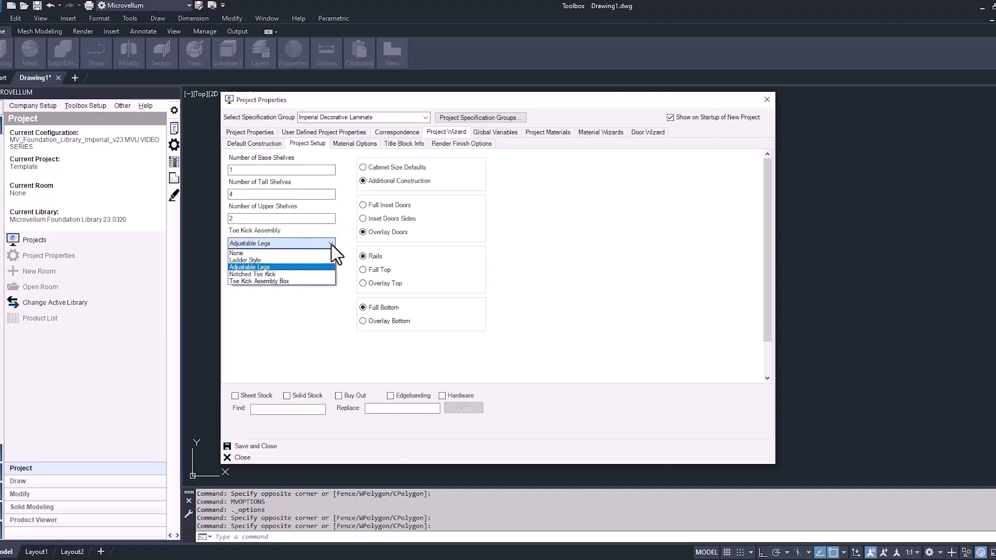
click(331, 244)
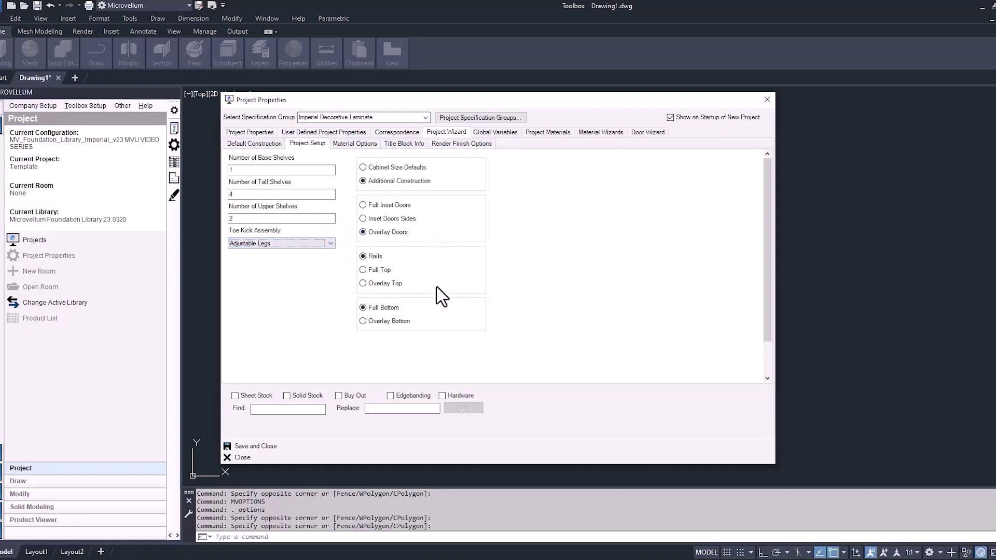
click(362, 145)
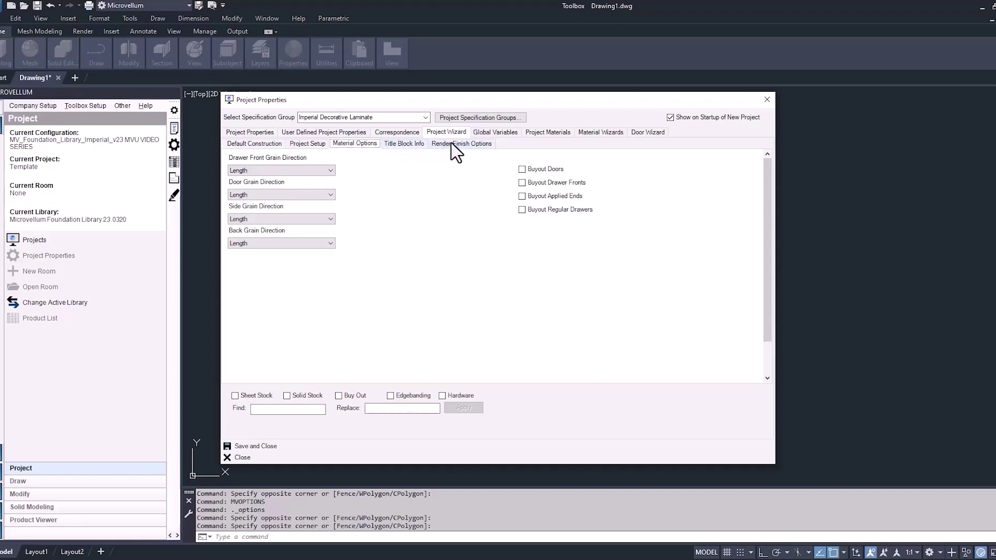
click(495, 134)
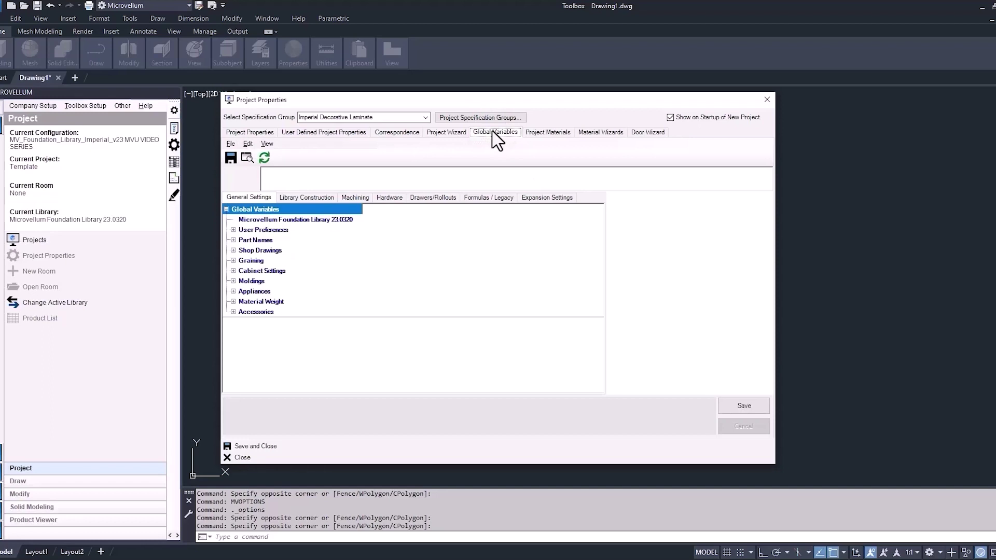
click(542, 134)
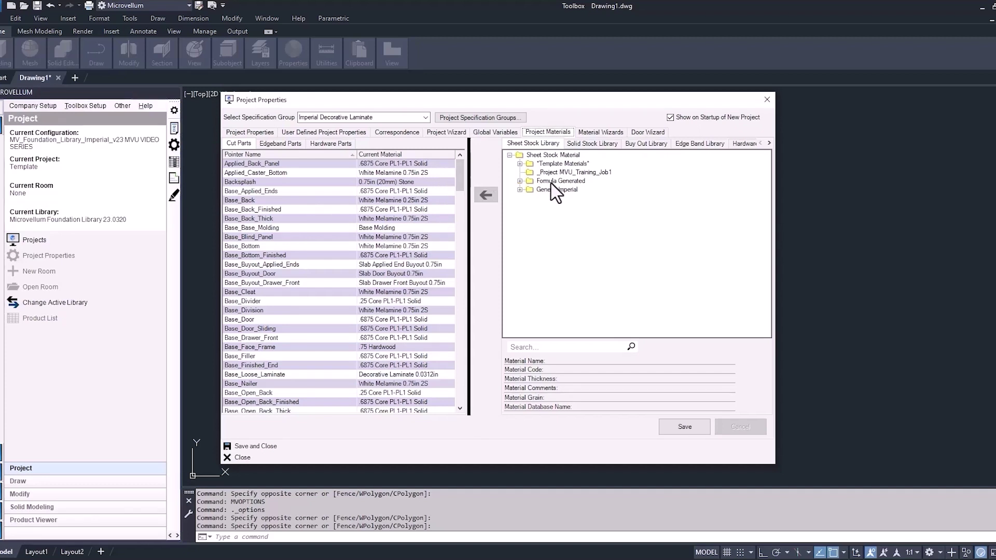
click(520, 190)
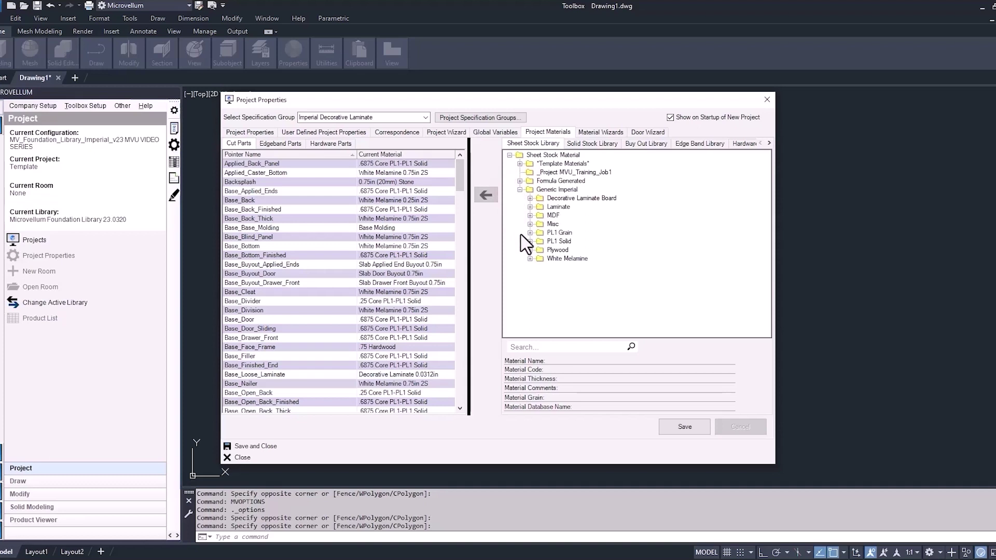
click(530, 258)
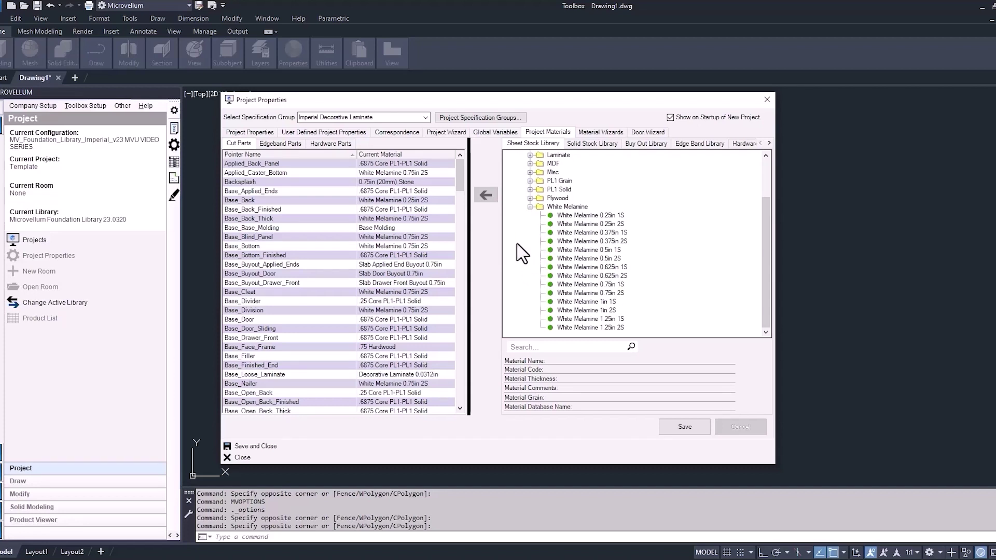
Load the Hardware Wizard from the material wizards and go through its hinges and mounting plates to the handles and pulls settings
click(602, 139)
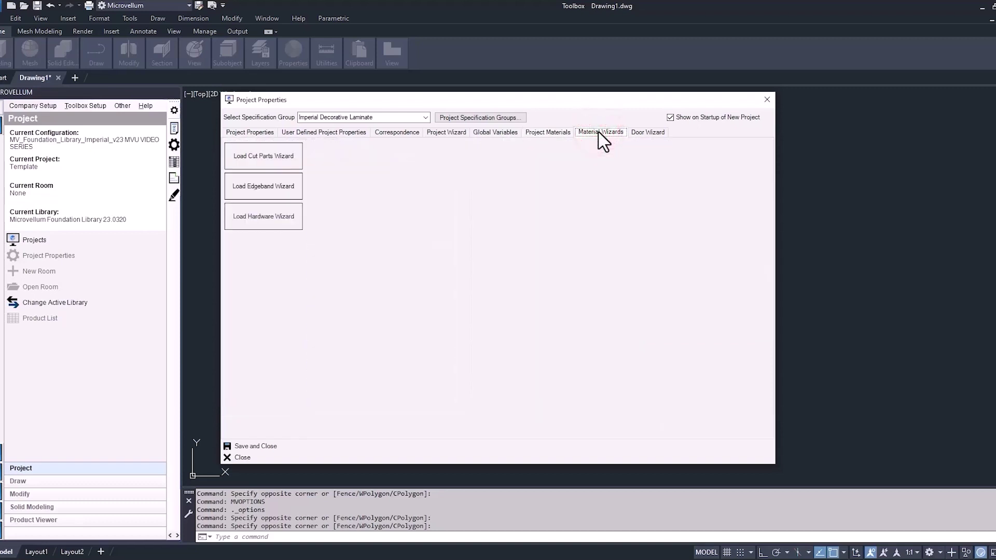
click(272, 216)
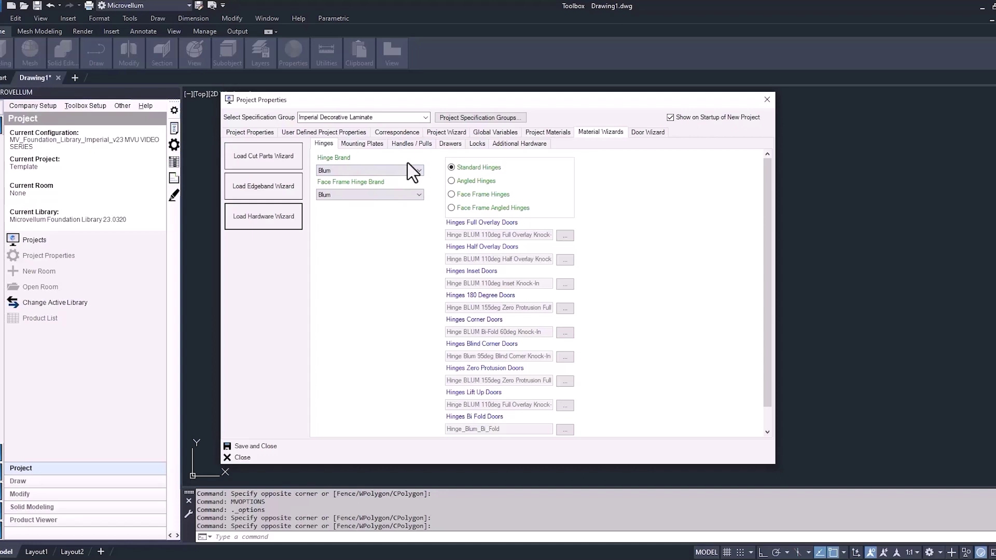
click(369, 144)
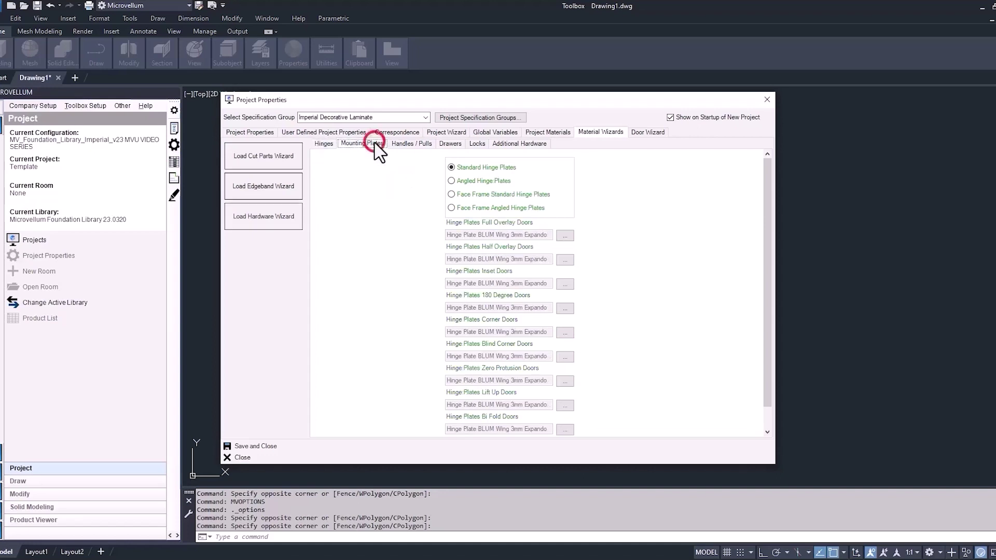
click(411, 144)
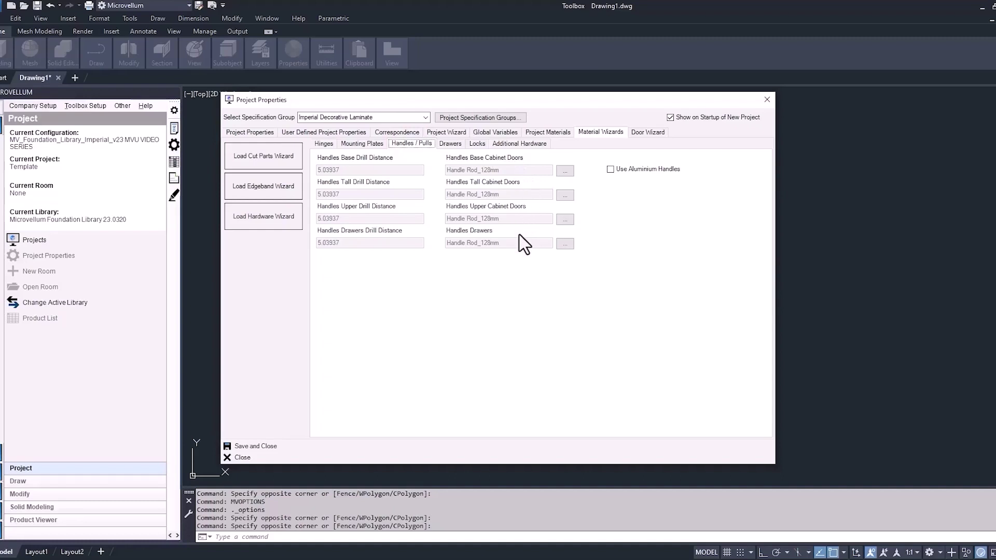
Set the handles for base cabinet doors to the Pull Wire Straight_4in hardware from the Wire category
click(564, 175)
click(565, 172)
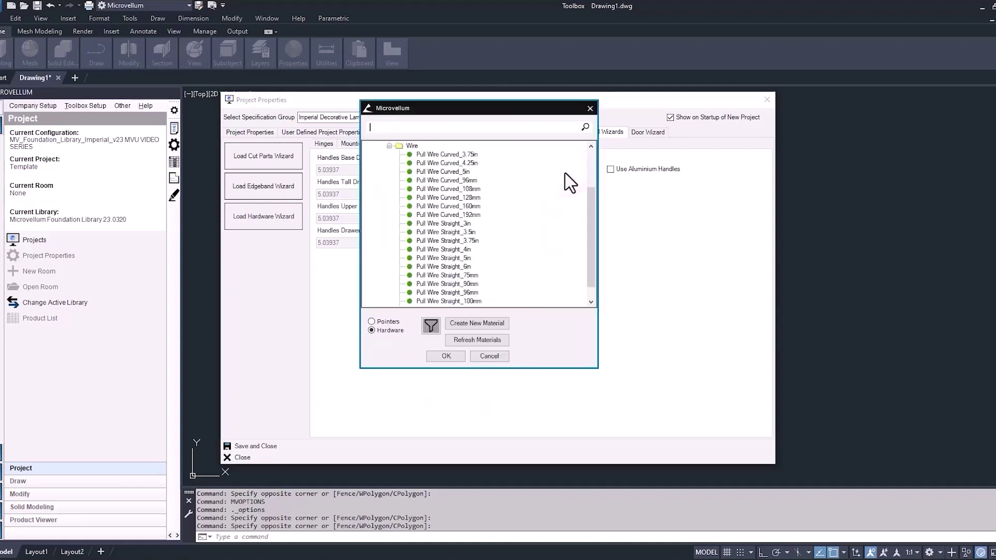
click(590, 213)
drag(591, 213, 589, 179)
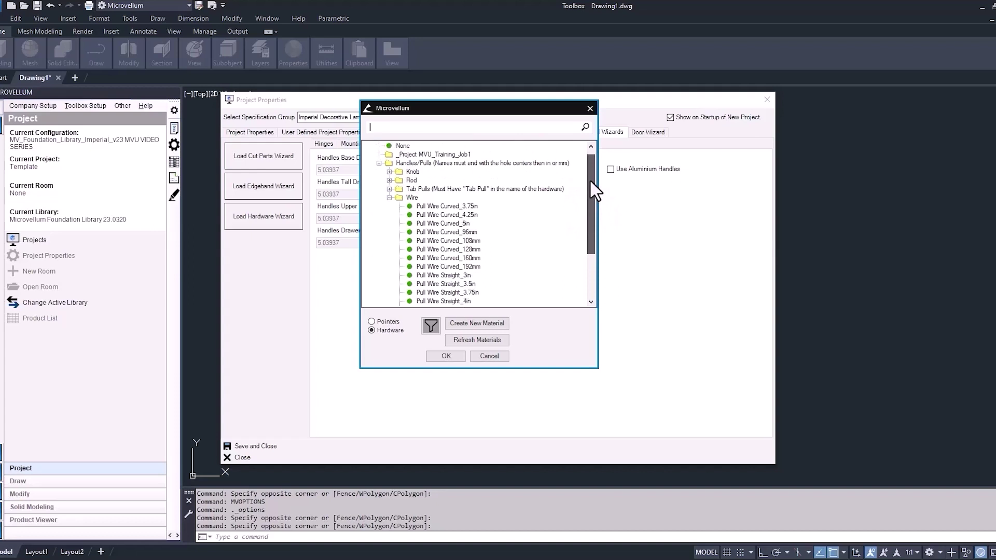
click(389, 198)
click(389, 188)
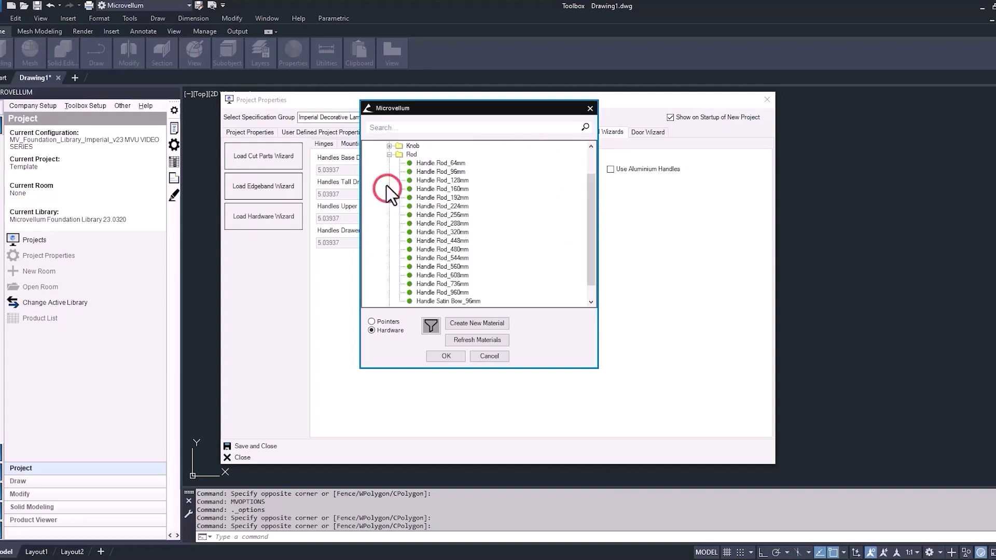
click(389, 151)
click(388, 154)
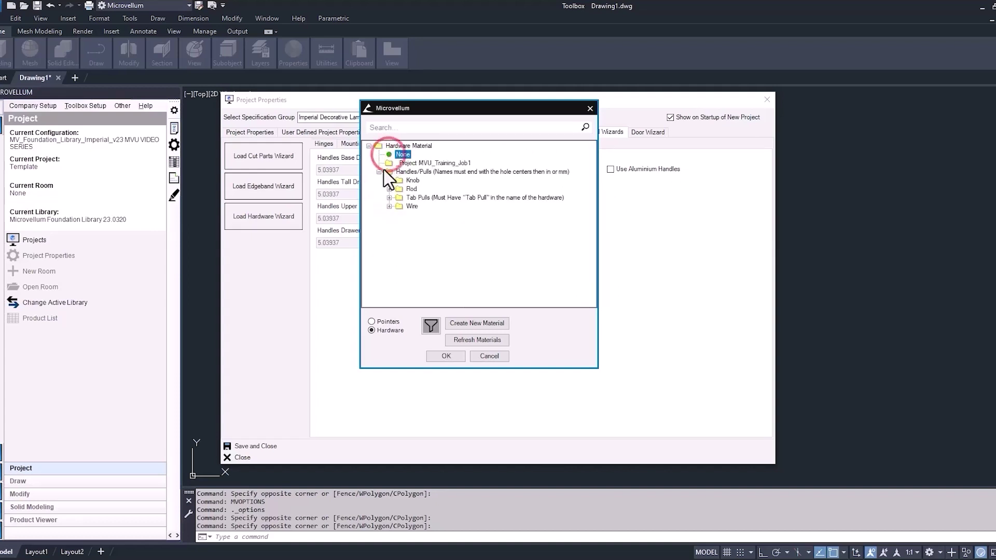
click(390, 206)
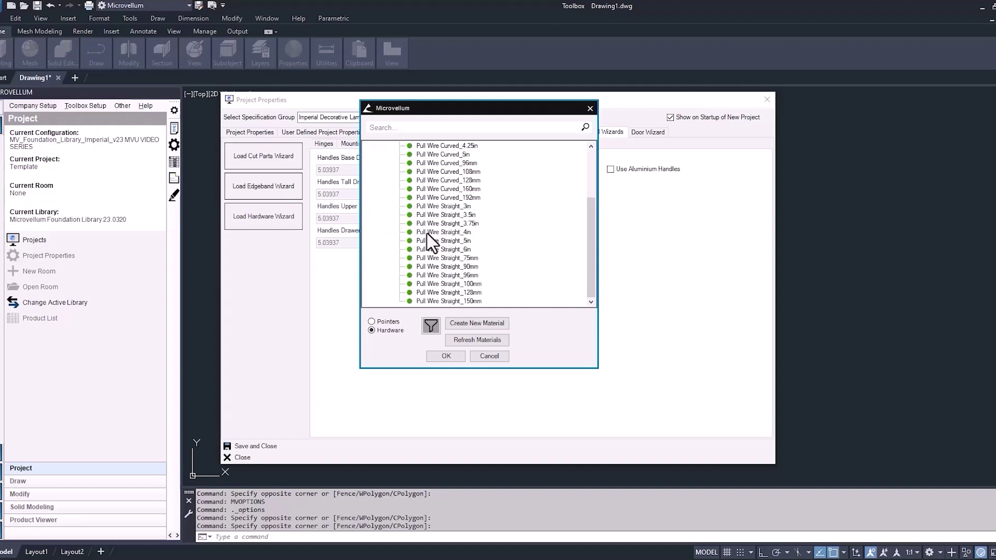
click(429, 232)
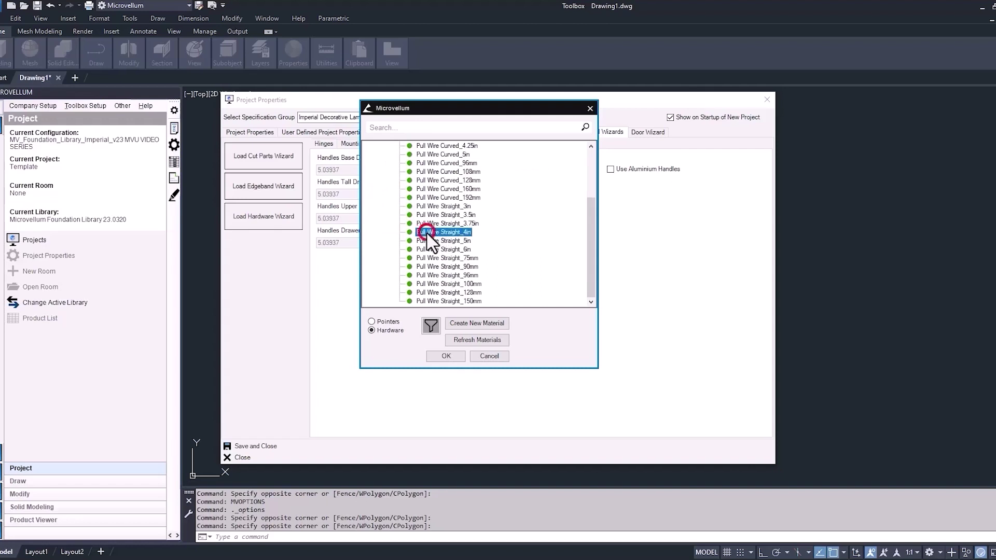
click(440, 358)
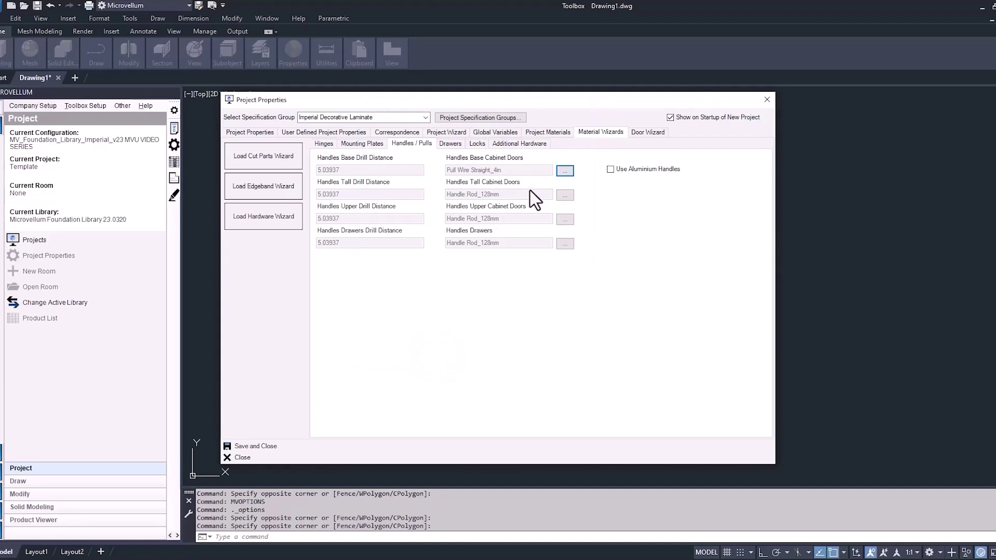
Go through the drawers, locks and additional hardware settings, then save the project properties including the Project Wizard changes
click(451, 145)
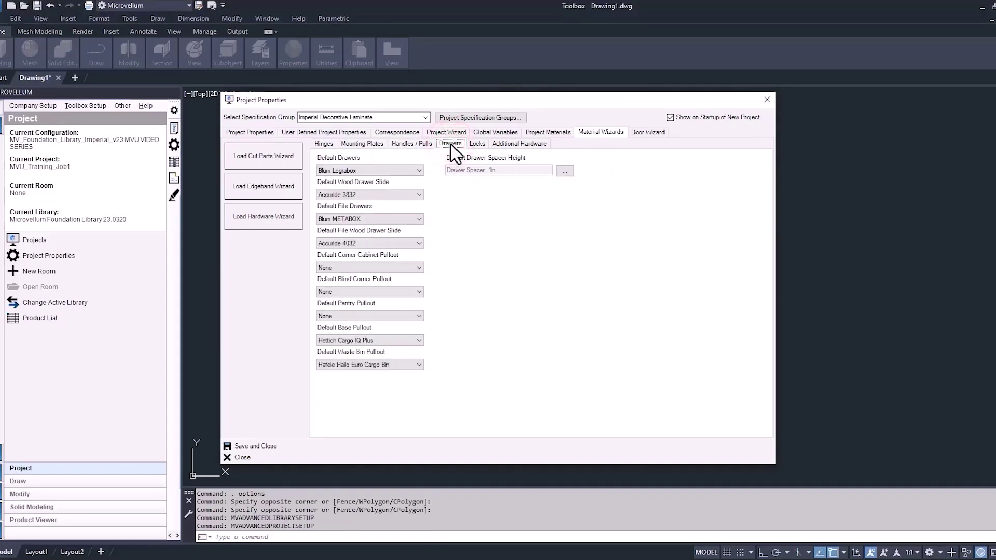
click(478, 144)
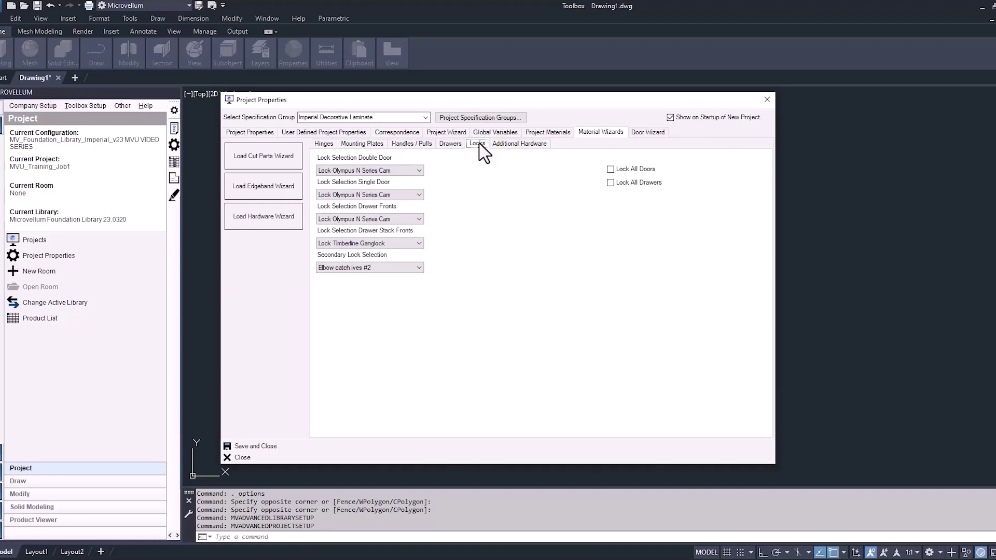
click(508, 144)
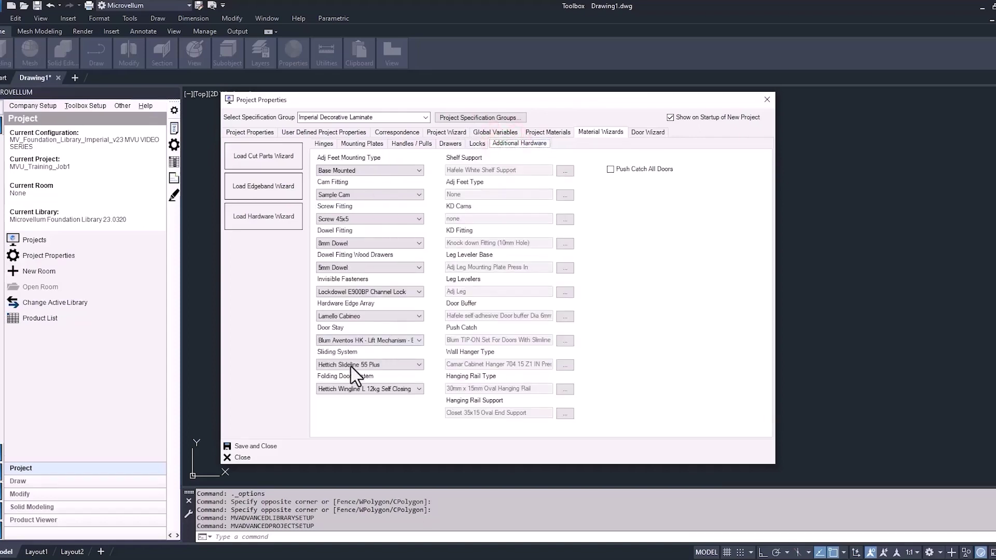
click(254, 445)
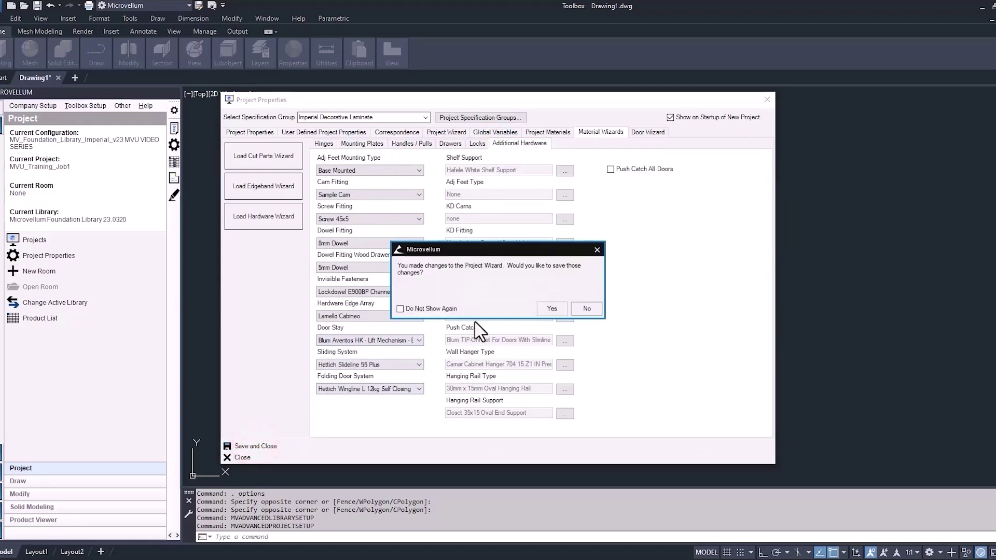
click(551, 308)
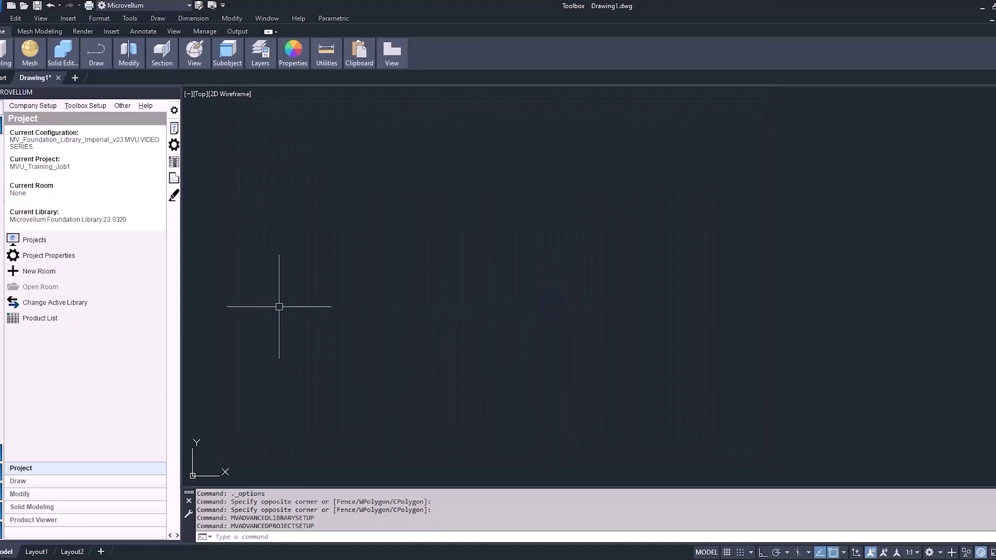
Add a new room named Room 1 to the MVU_Training_Job1 project with the Imperial Annotative Drawing Template
click(34, 274)
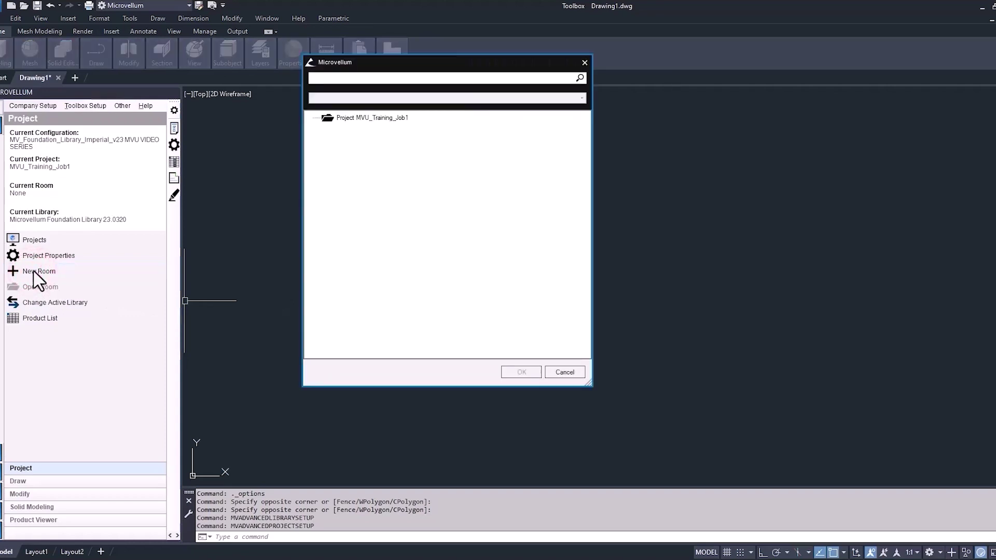
click(375, 121)
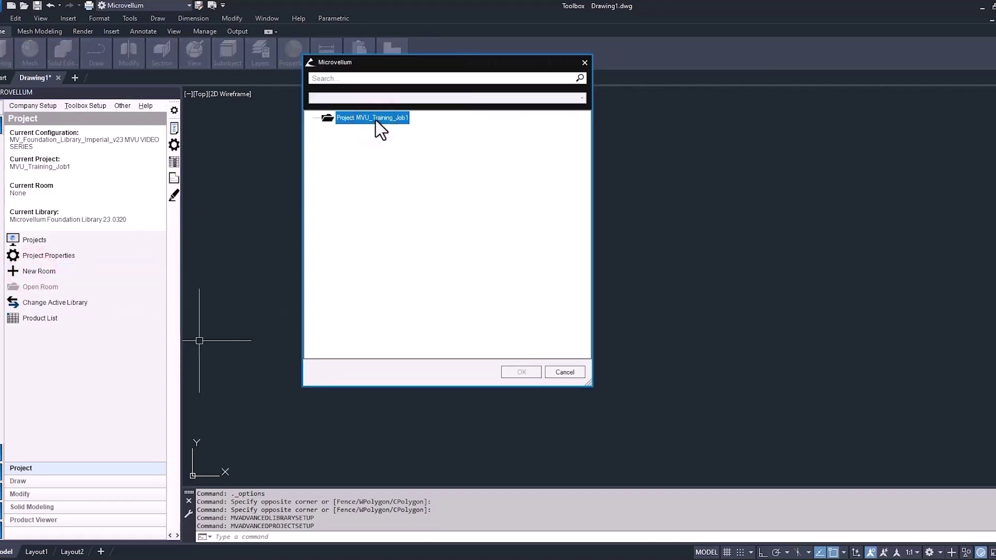
right_click(376, 119)
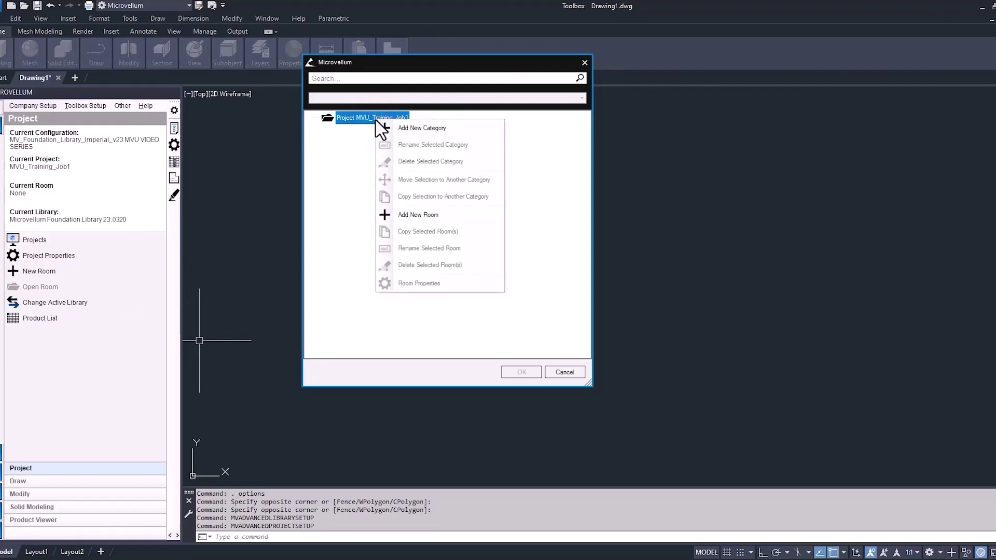
click(421, 217)
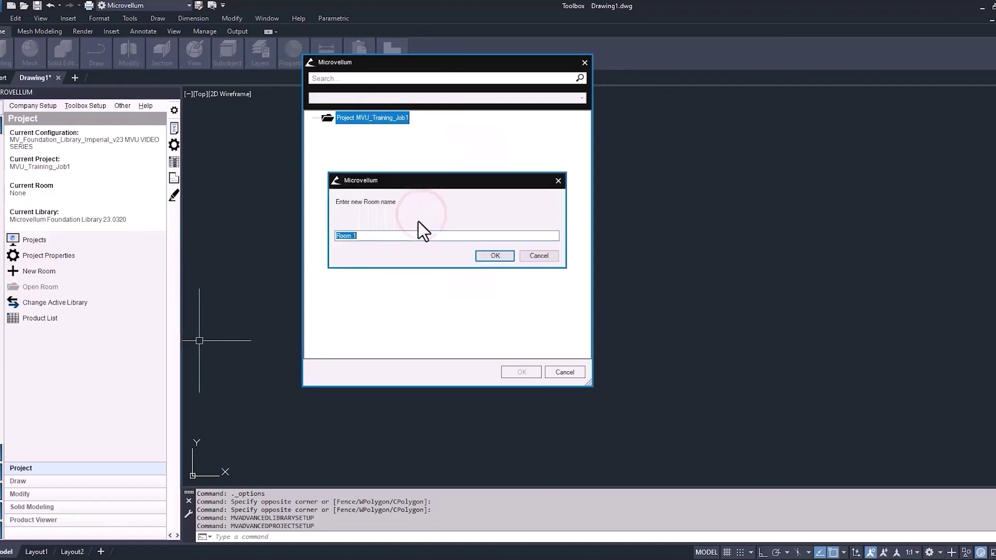
click(504, 258)
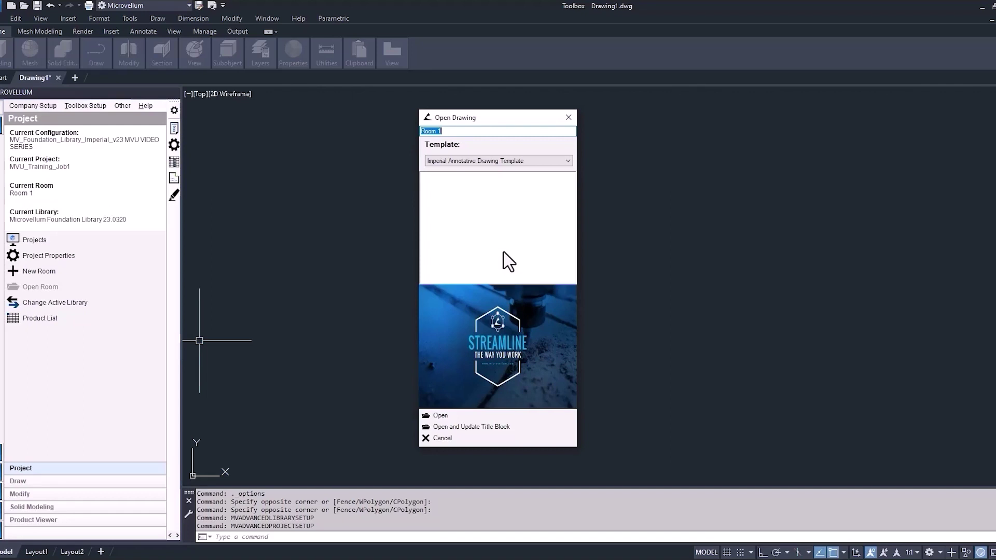
click(568, 160)
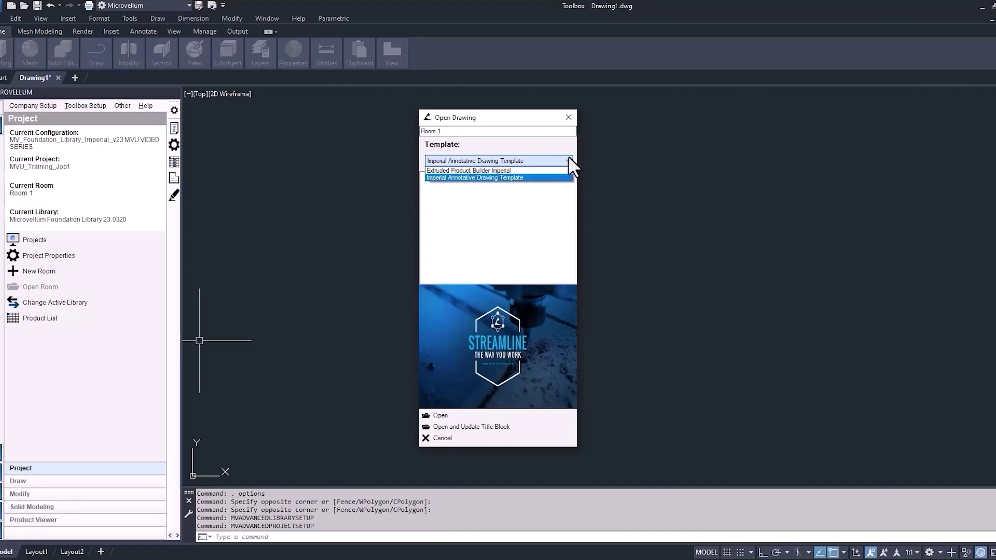
click(568, 160)
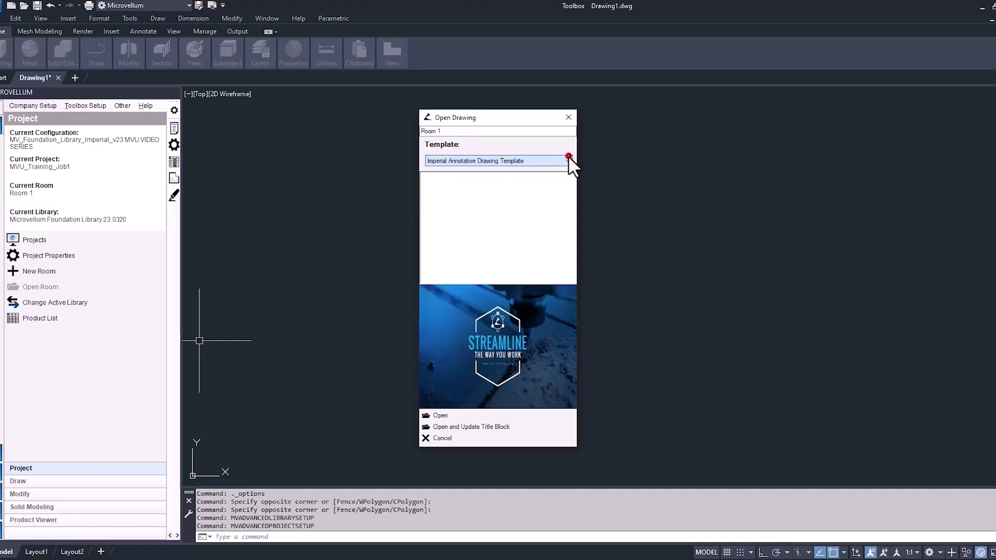
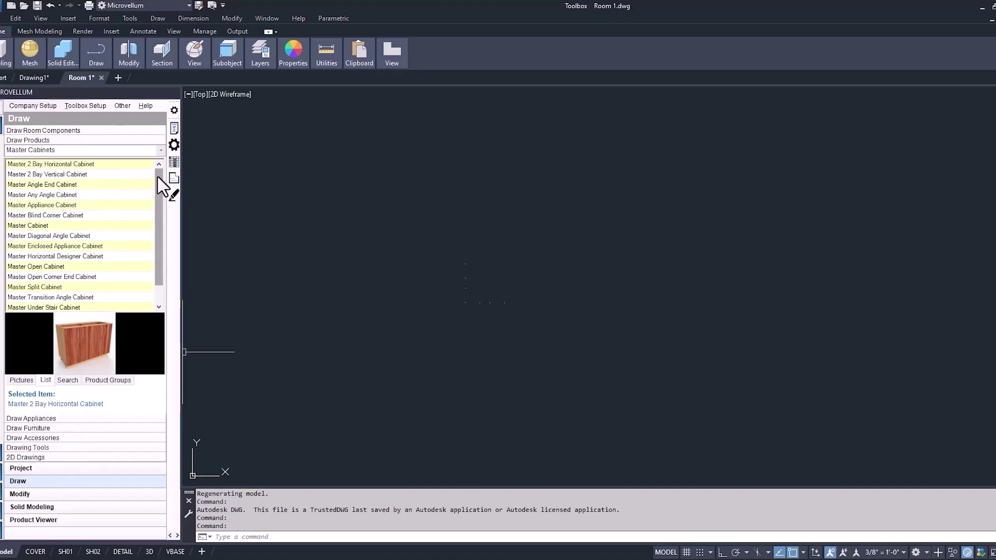
Browse the Master Cabinets products both by name and by picture
drag(157, 177, 162, 198)
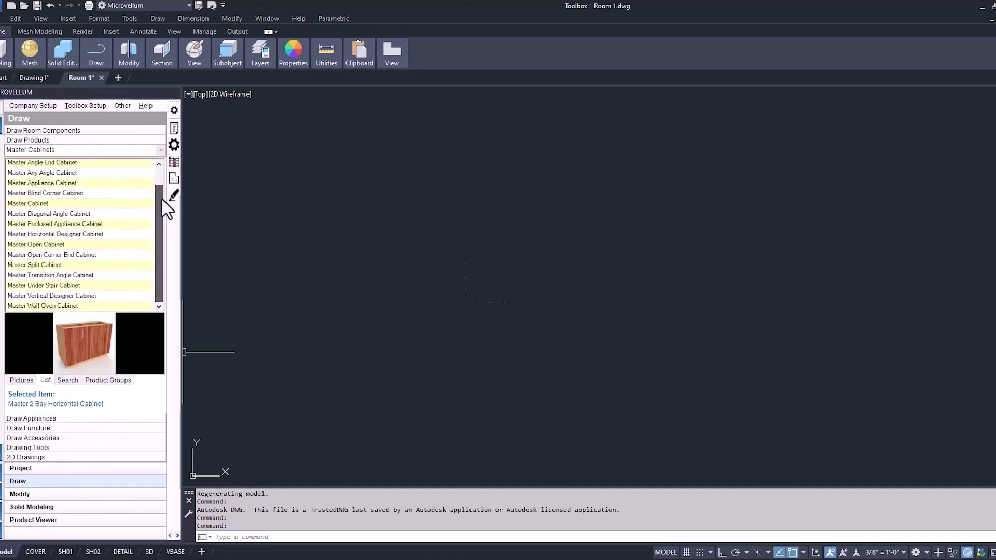
click(161, 198)
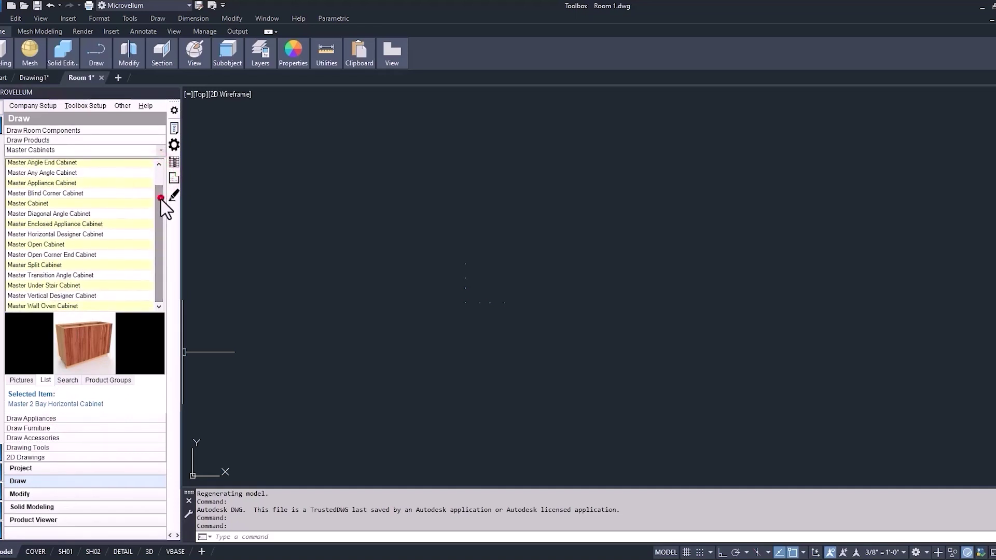
drag(161, 199, 159, 179)
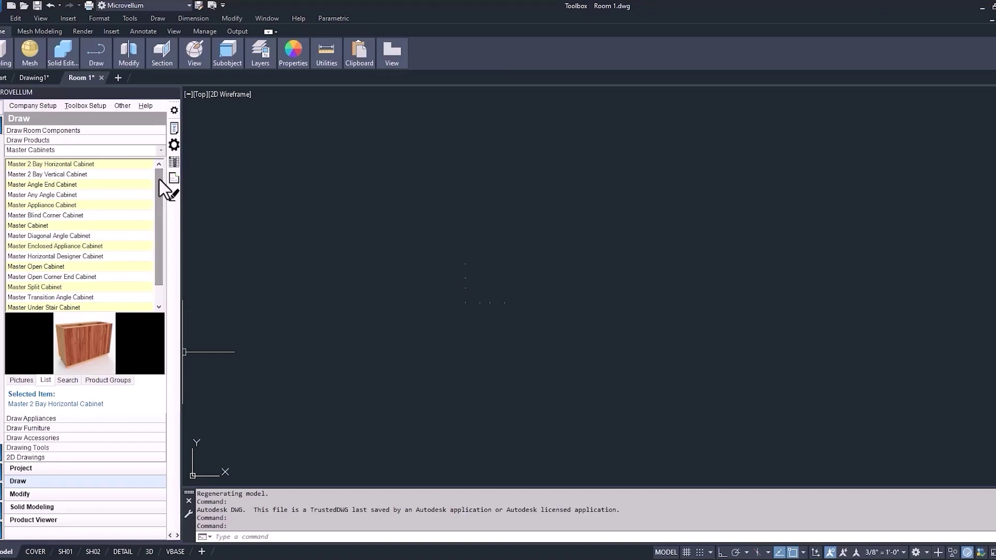
click(13, 382)
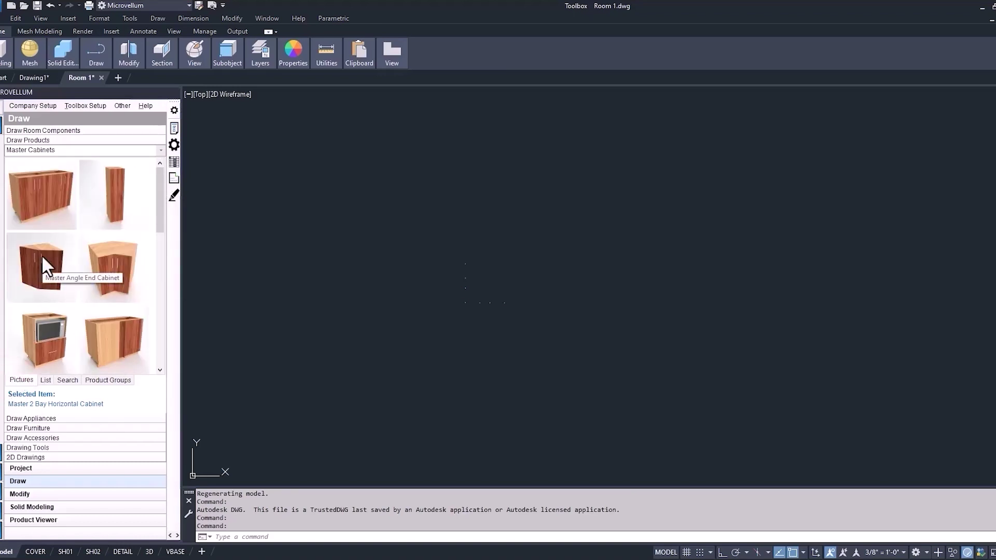
drag(157, 207, 164, 333)
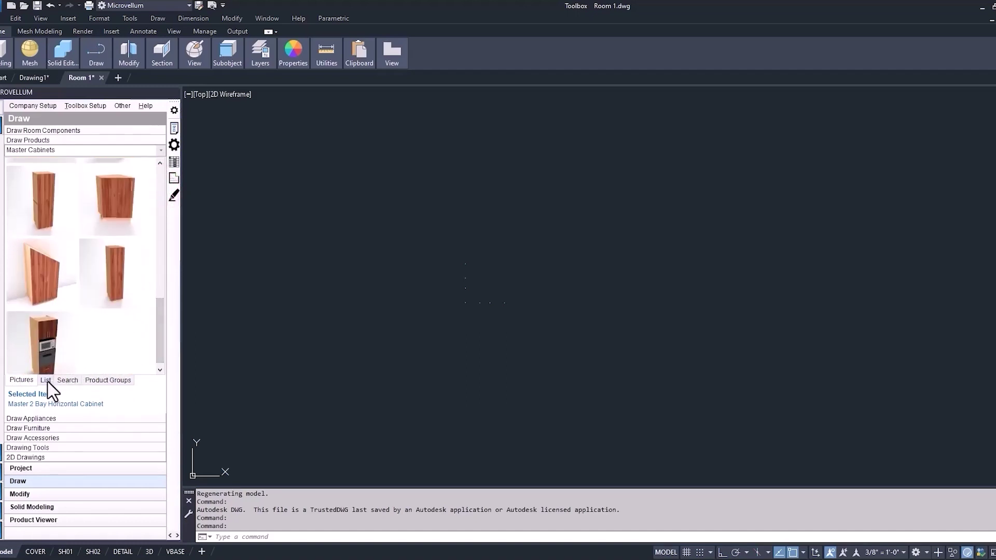
click(46, 382)
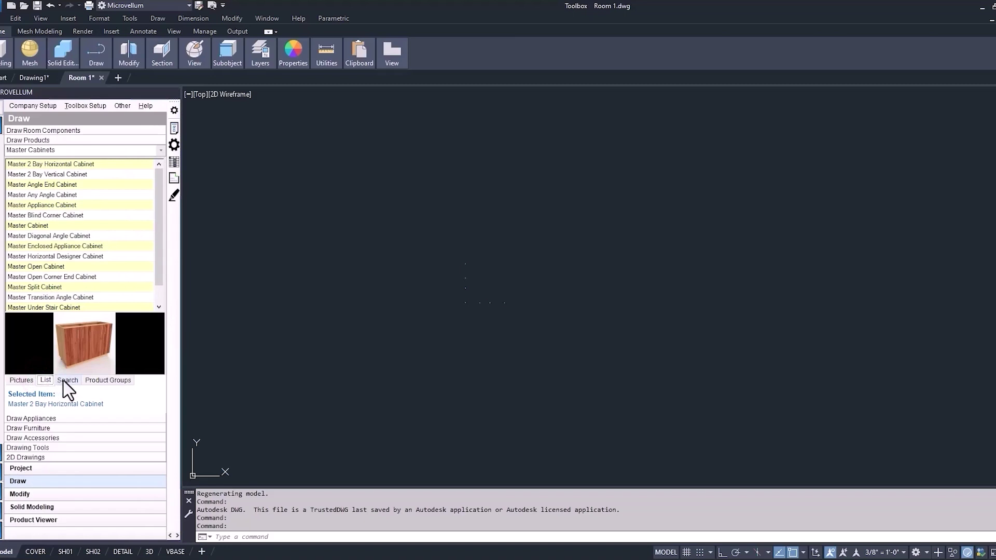
Search the product library for FILLER
click(67, 381)
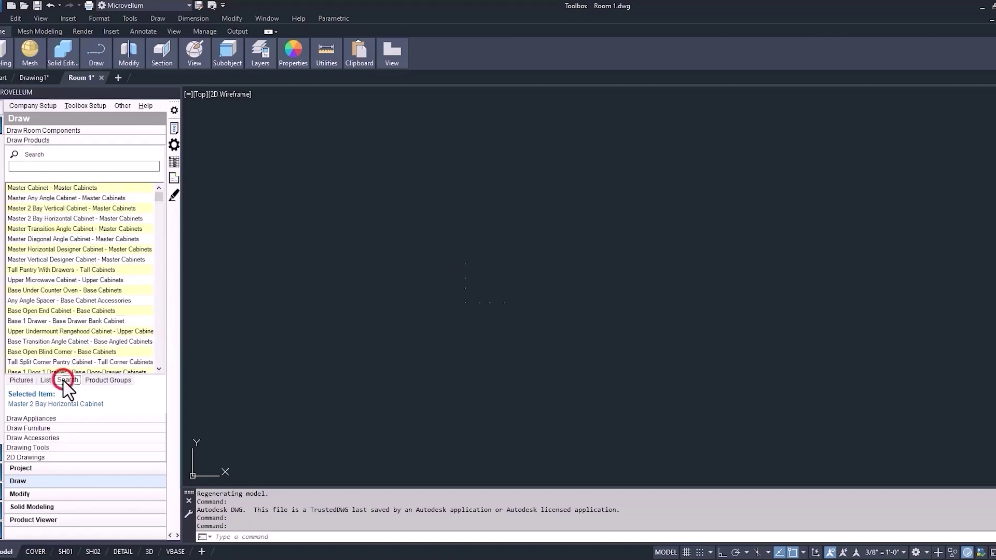
click(30, 168)
text(FILLER)
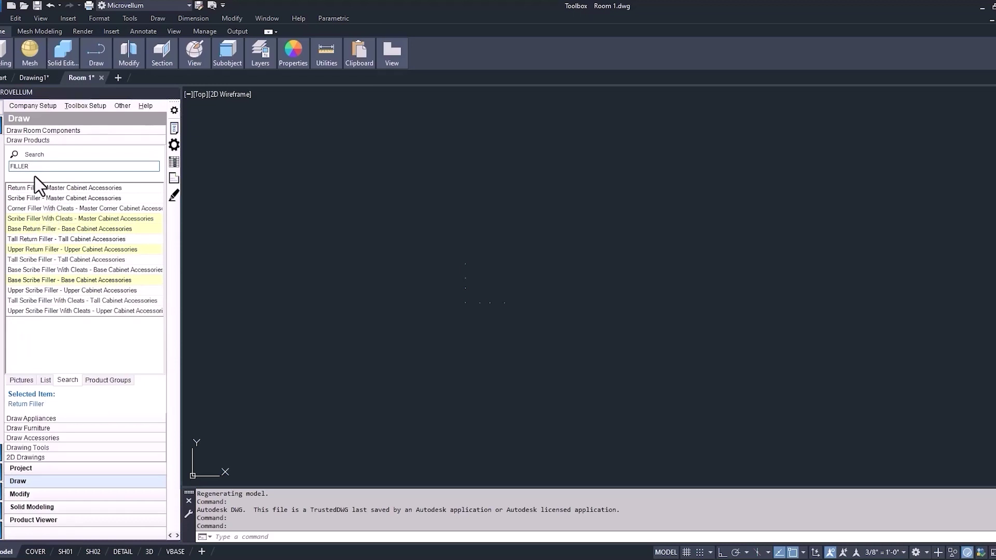
List the products of the Base Cabinets category under Frameless Cabinetry by name
click(44, 382)
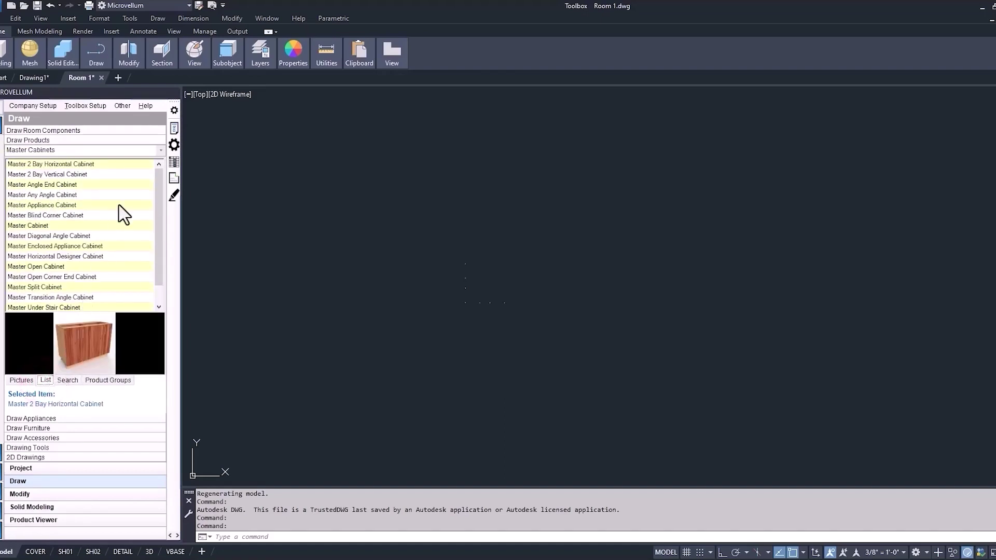
click(161, 151)
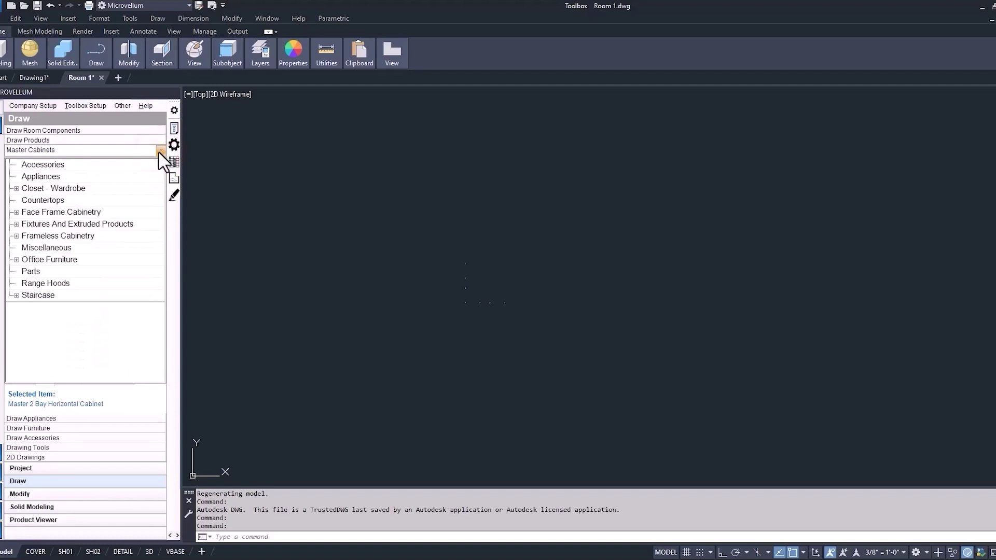
click(17, 236)
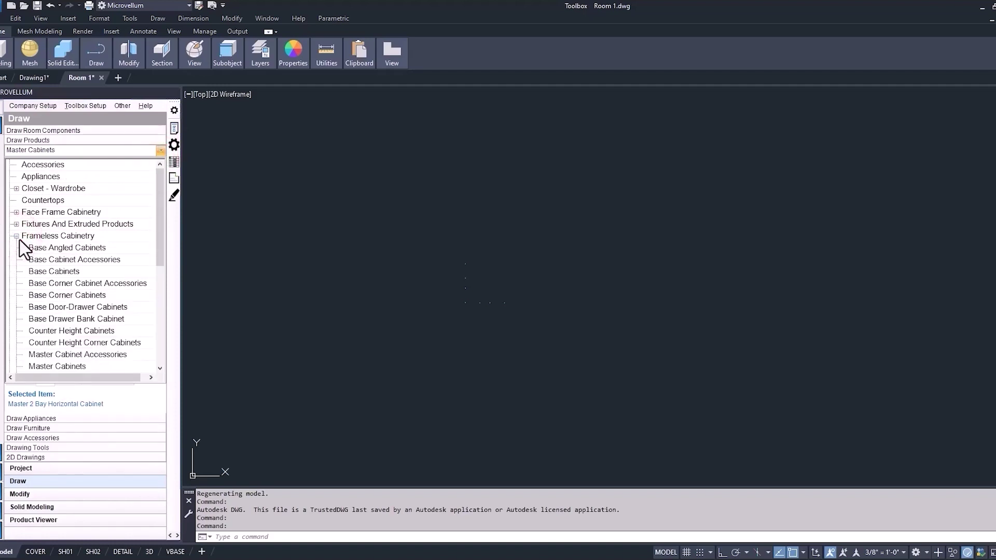
click(158, 198)
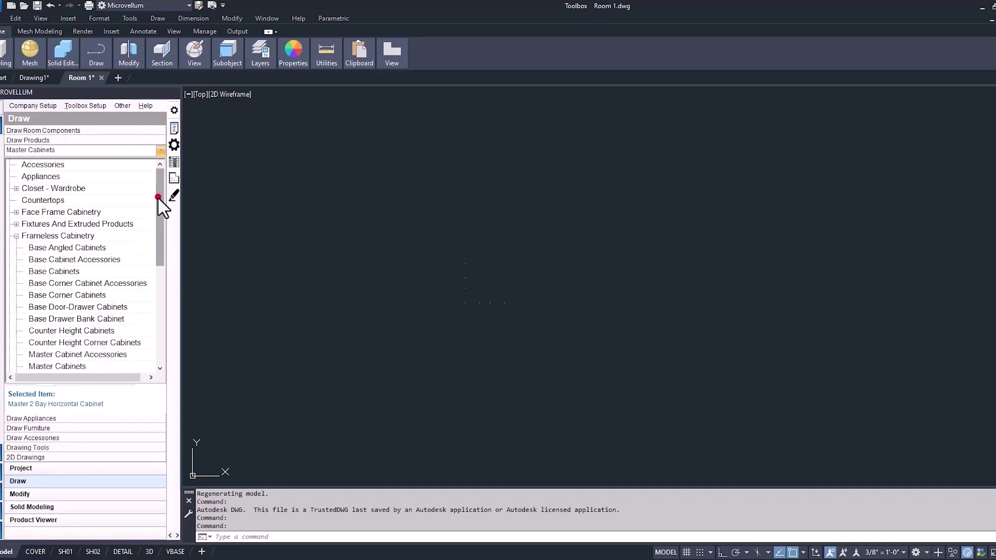
drag(157, 197, 107, 220)
click(73, 192)
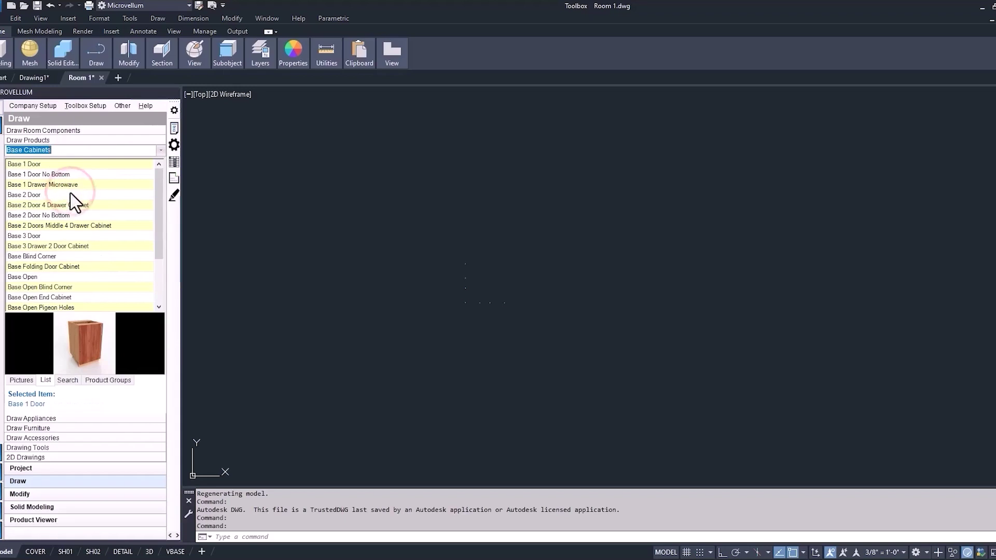
Start placing the Base 1 Door product at a selected point in the empty area of the Room 1 drawing
click(25, 165)
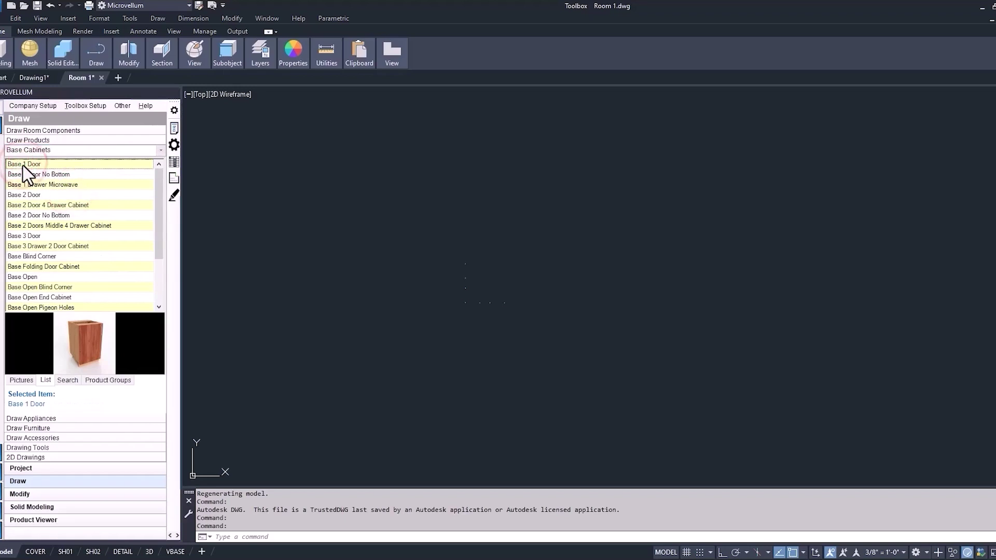
right_click(23, 166)
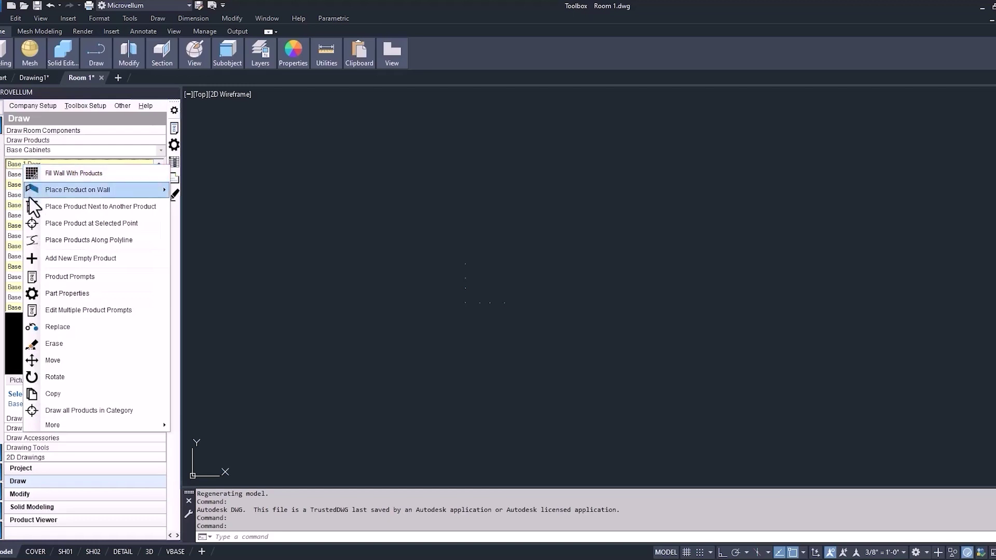
click(32, 229)
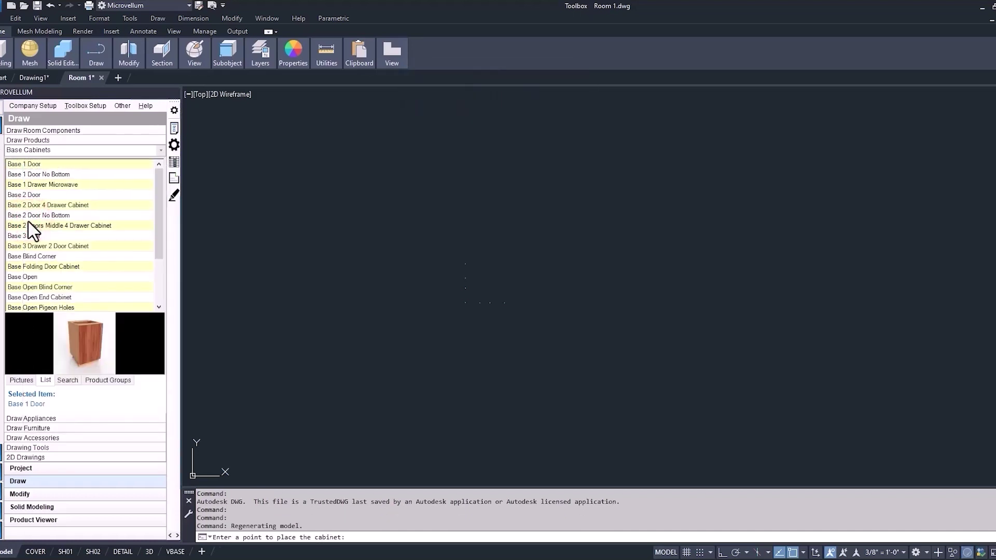
click(561, 281)
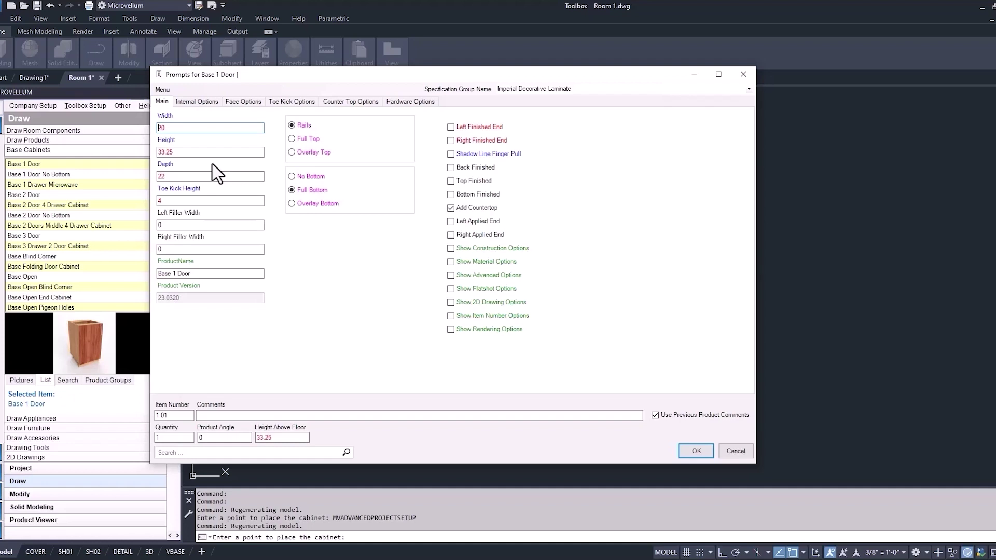
Set the Base 1 Door cabinet's width to 30 in its prompts
click(196, 128)
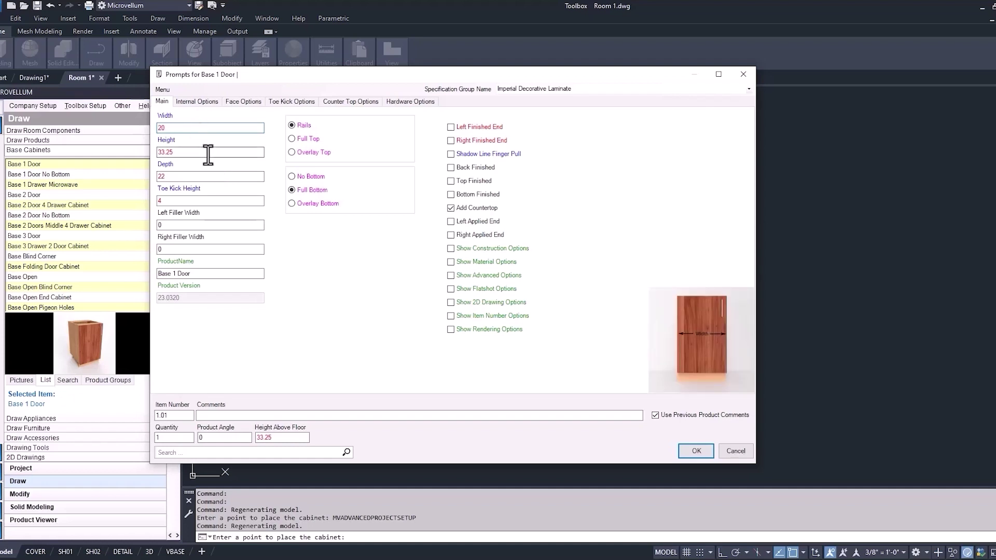
mouse_move(208, 154)
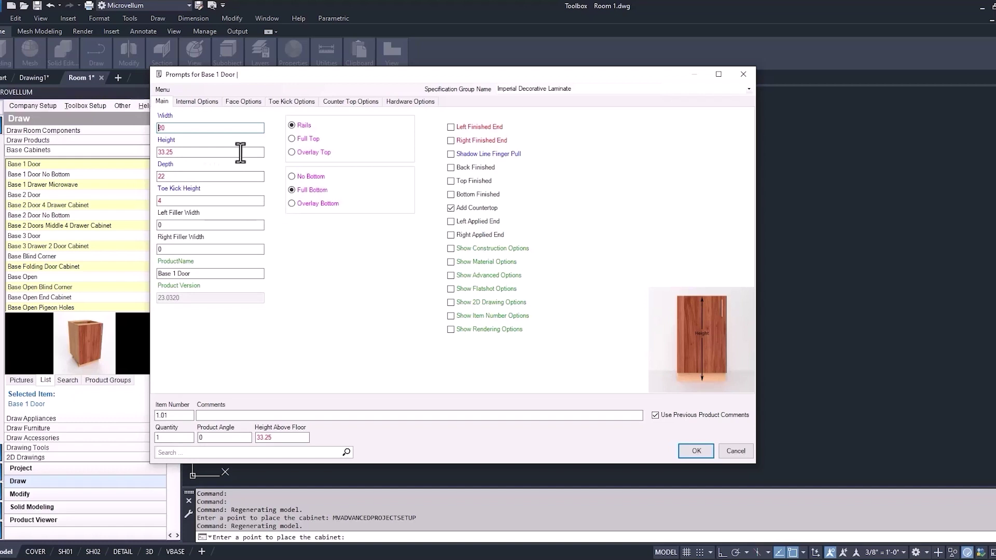
double_click(192, 128)
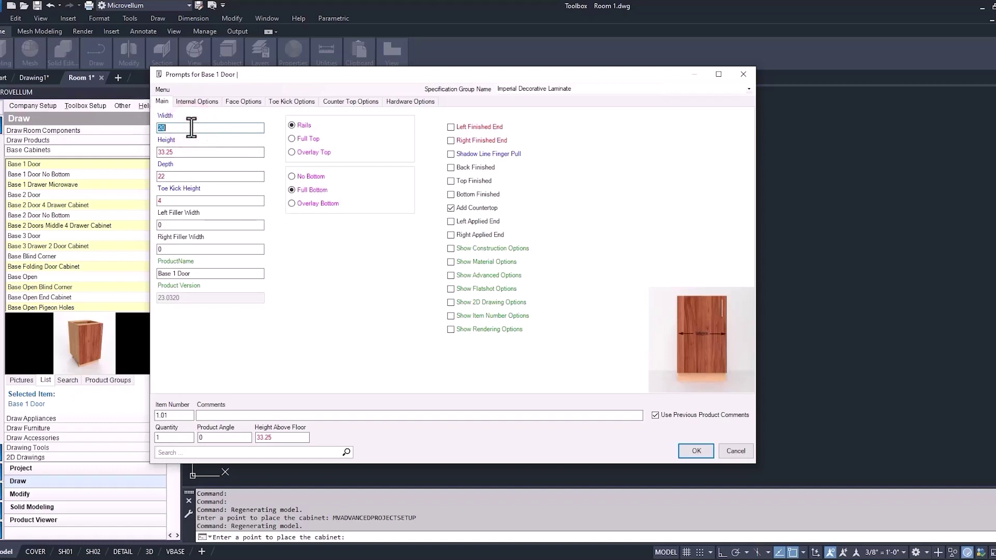
text(30)
mouse_move(464, 230)
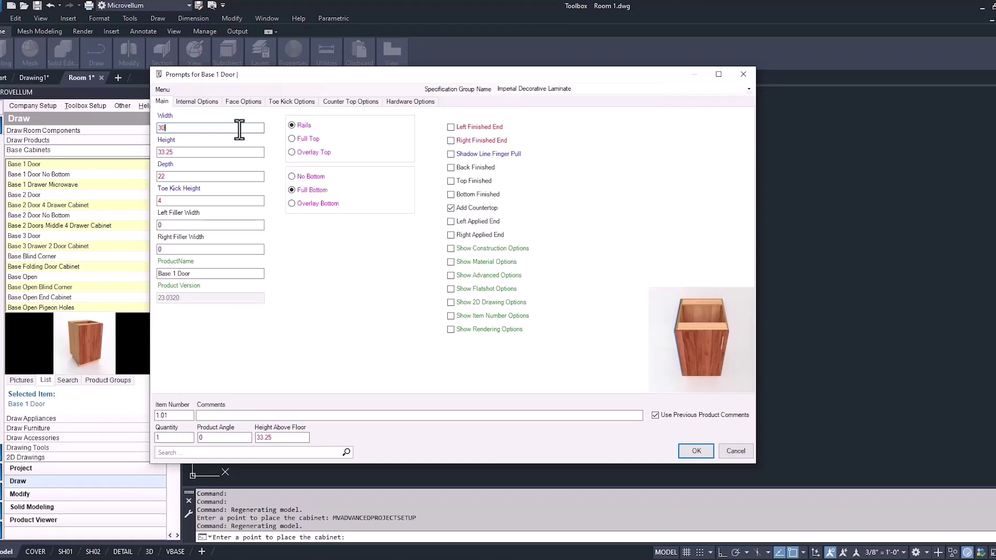
Review the internal, face and toe kick options of the Base 1 Door, and accept the prompts to draw the cabinet
click(195, 103)
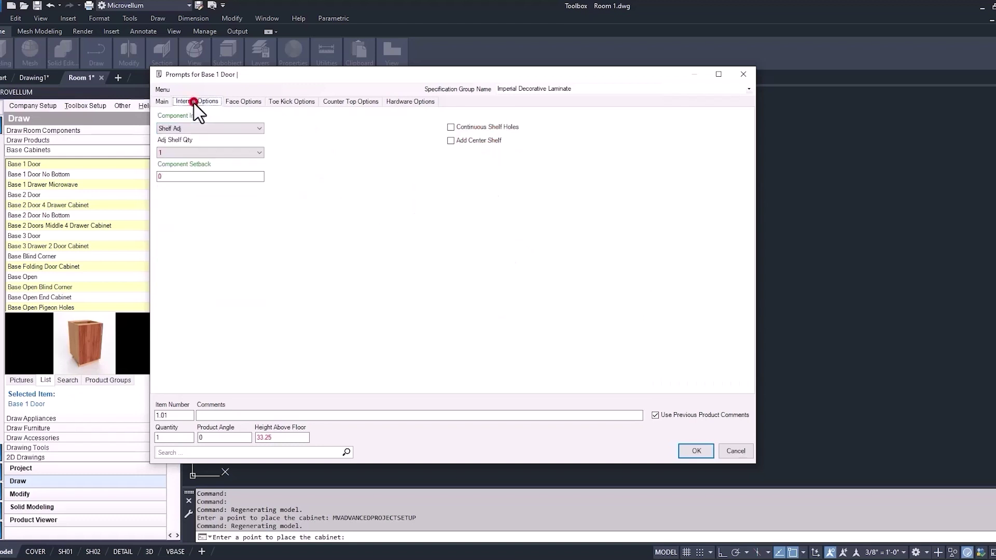
click(245, 103)
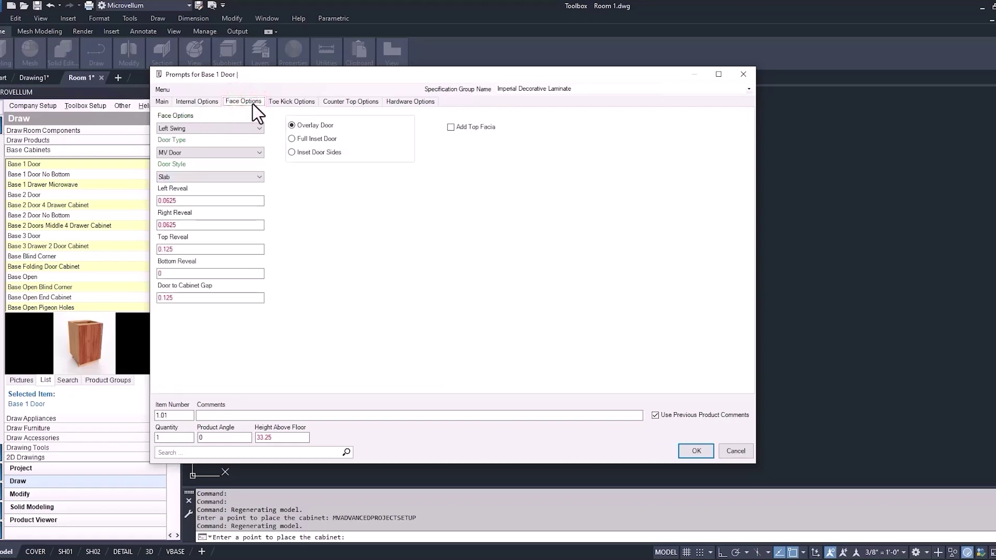
click(275, 102)
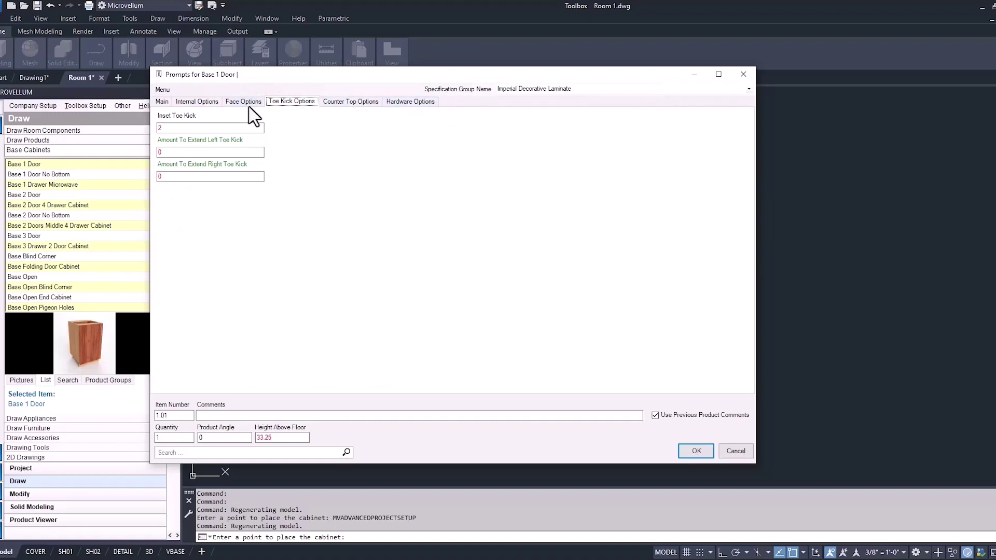
click(163, 102)
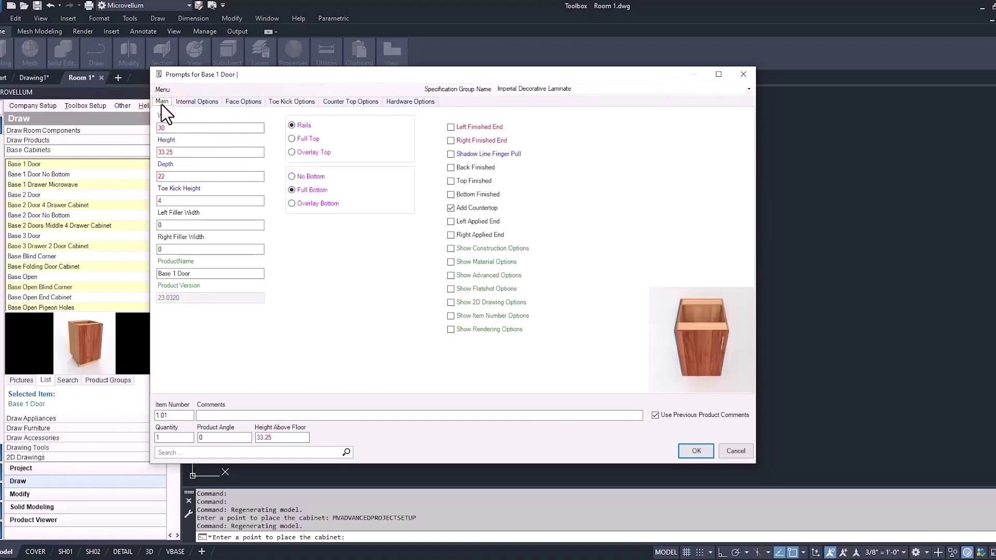
click(692, 449)
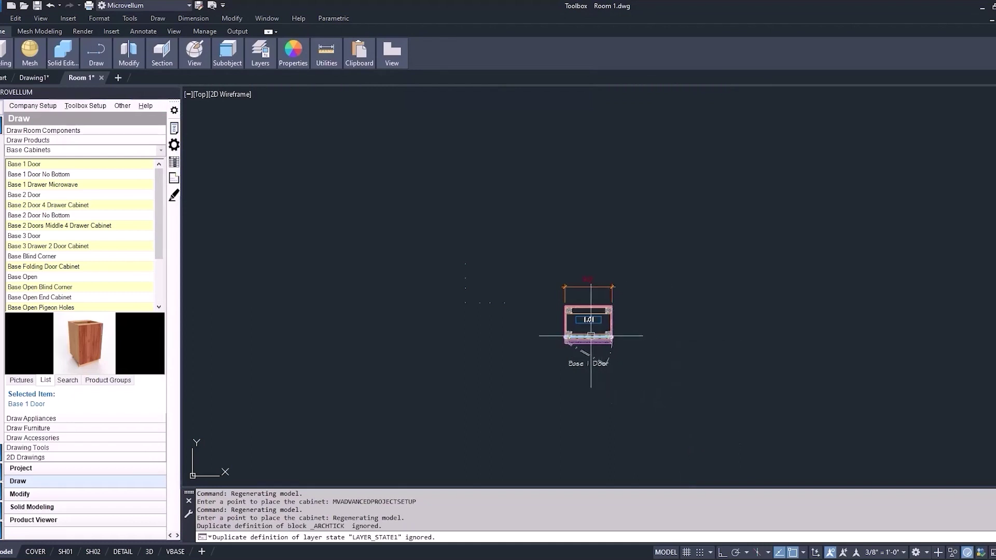
Examine the drawn Base 1 Door cabinet in plan and in the SW Isometric view, including its construction and hardware
scroll(591, 336, up, 4)
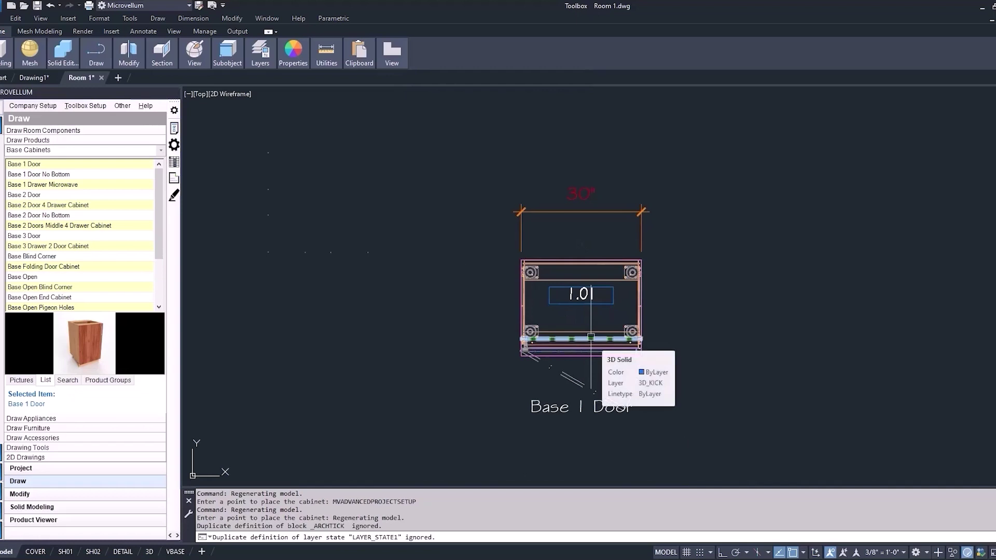
middle_drag(591, 337, 591, 338)
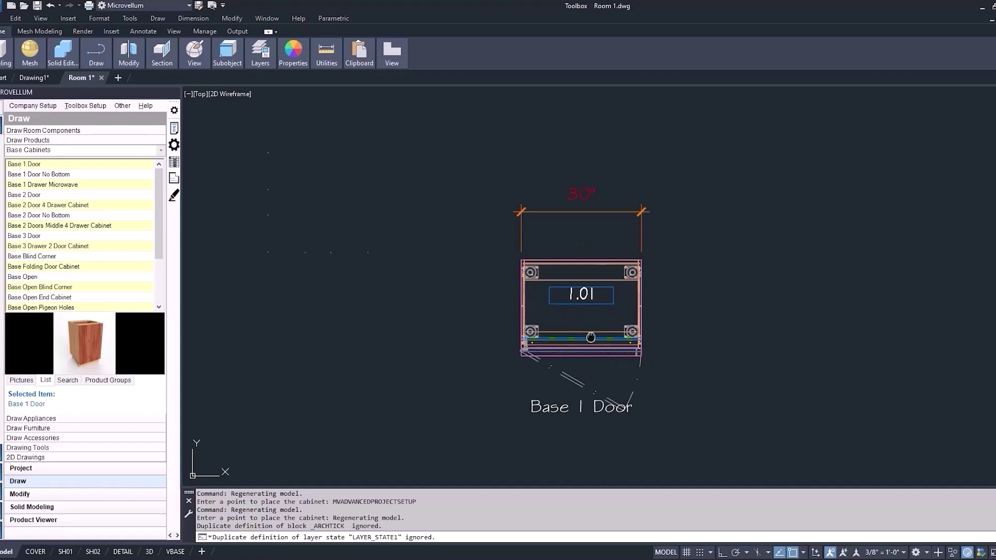
middle_drag(590, 338, 558, 300)
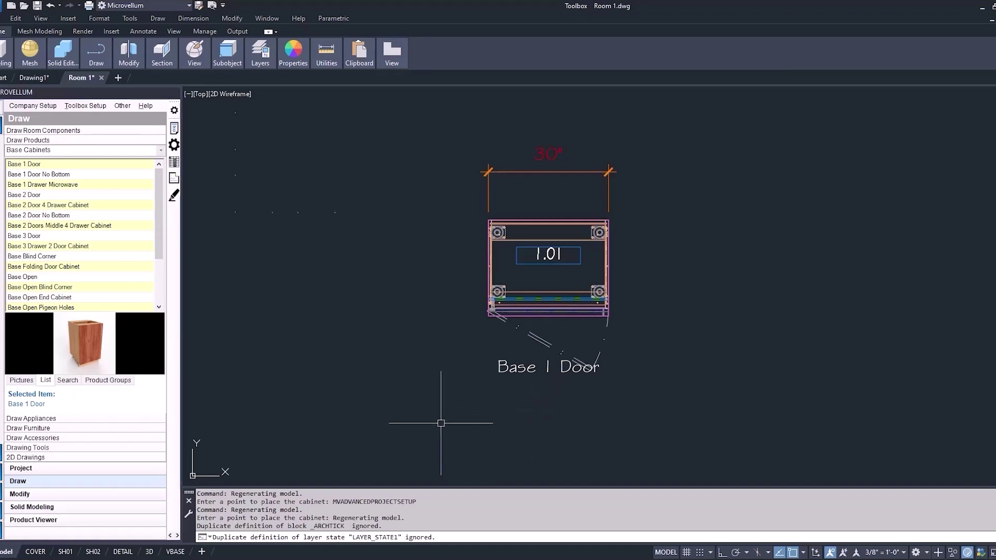
click(200, 94)
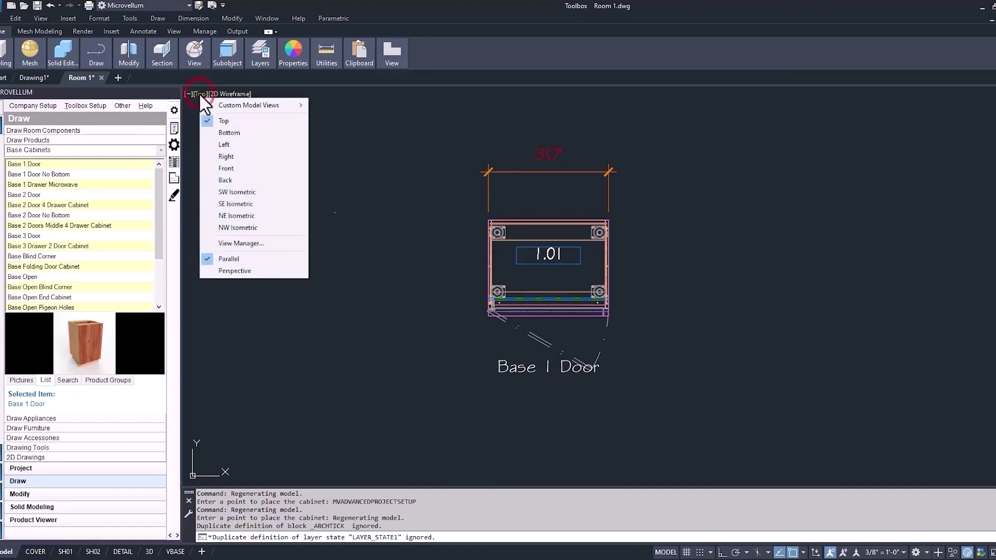
click(229, 191)
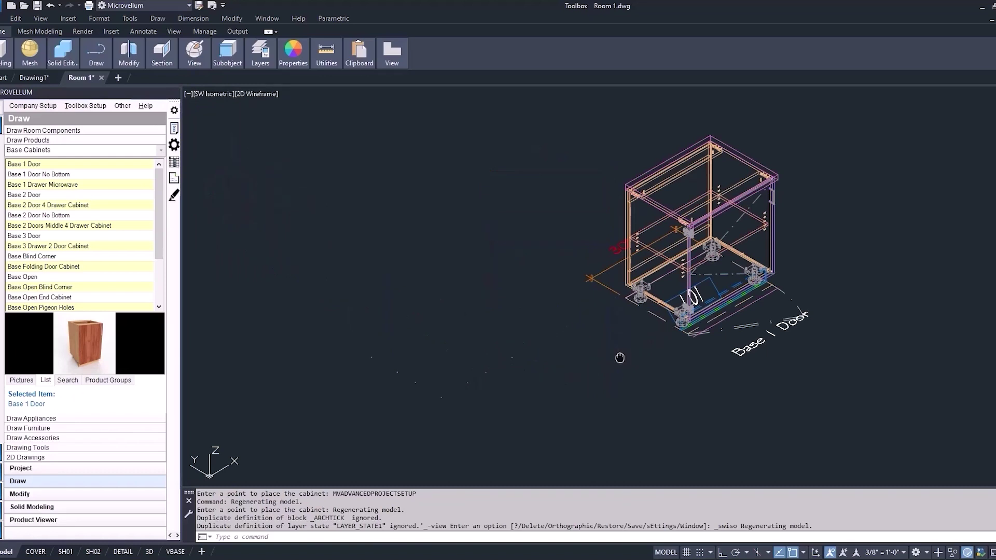
middle_drag(621, 358, 479, 400)
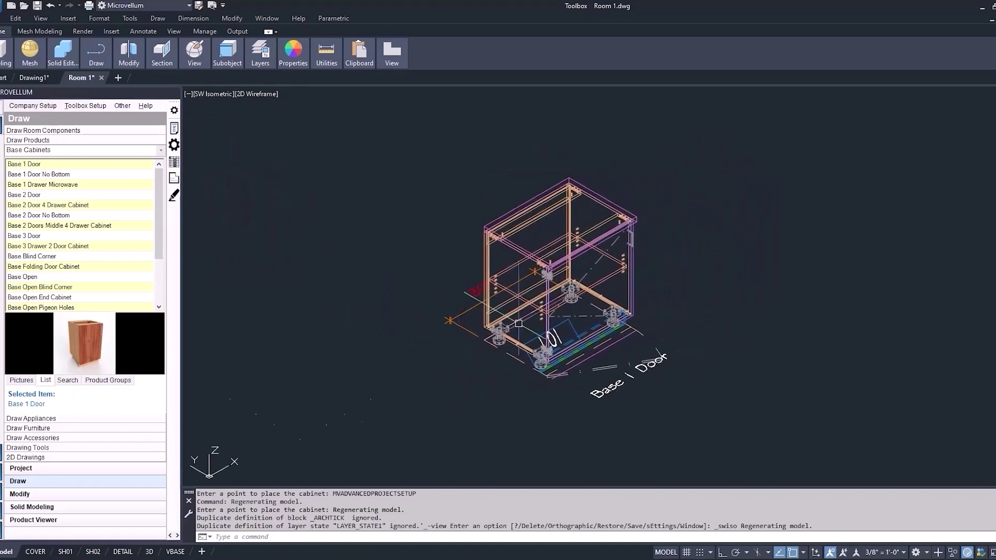
scroll(531, 300, up, 2)
scroll(531, 300, up, 2)
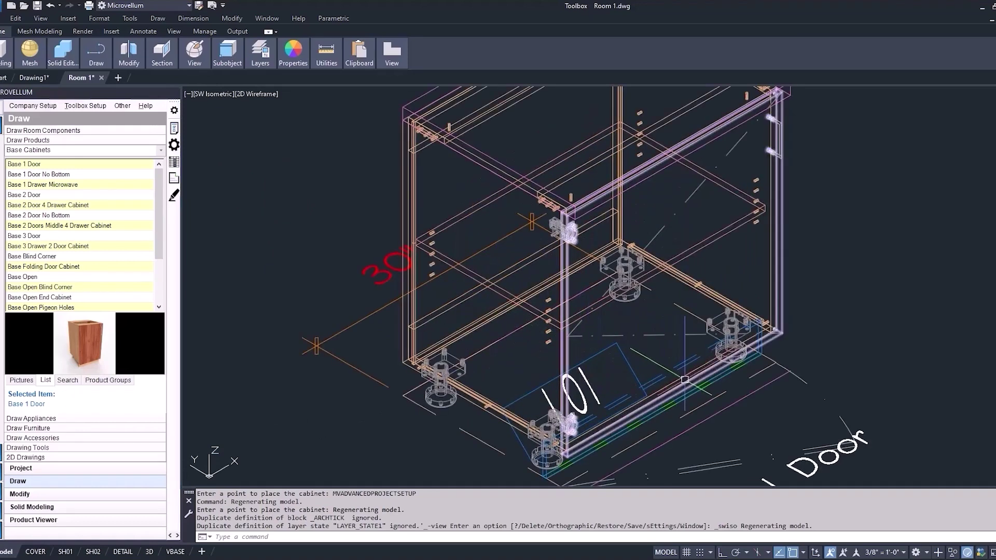
scroll(685, 380, down, 3)
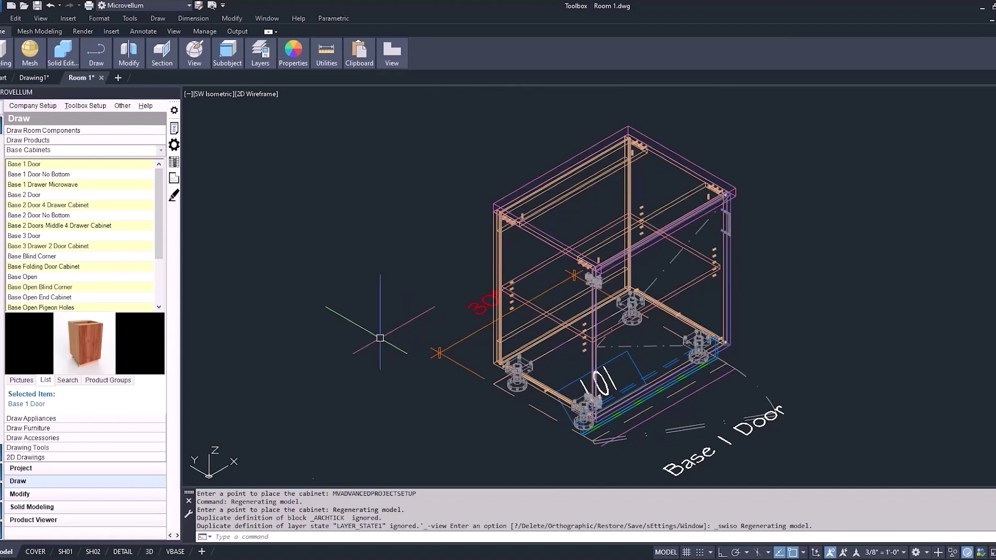
Preview the cabinet in the Conceptual and Hidden visual styles and return to 2D Wireframe
click(256, 93)
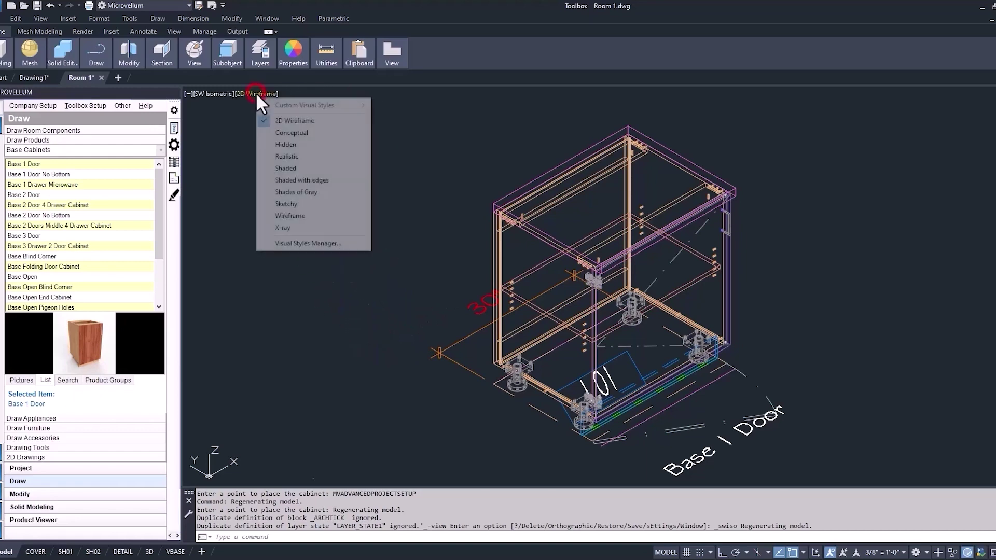
click(261, 134)
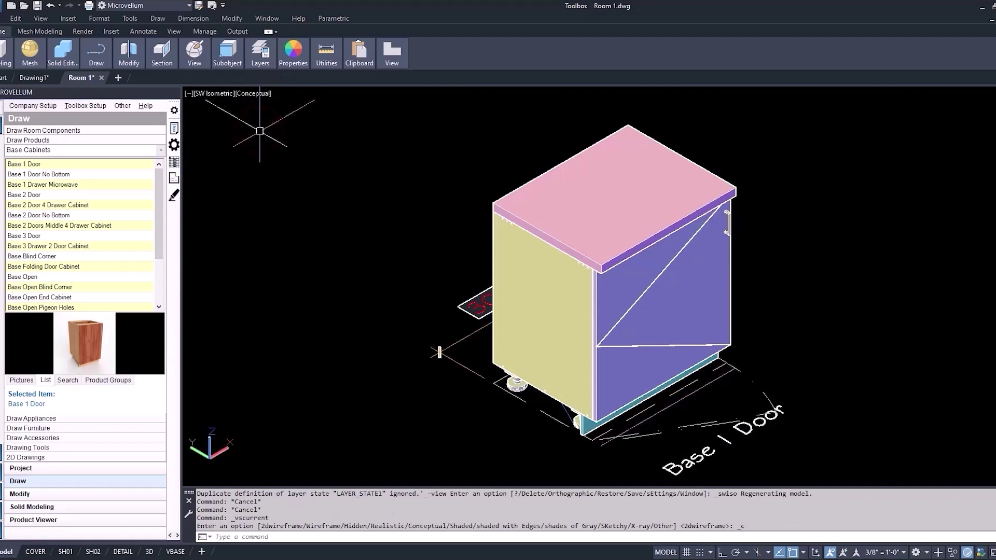
click(255, 94)
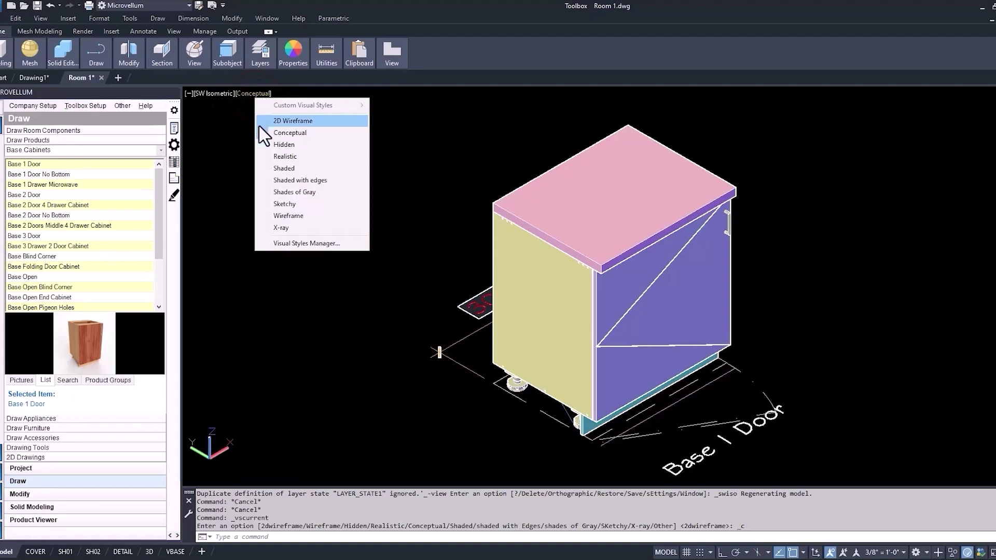
click(261, 145)
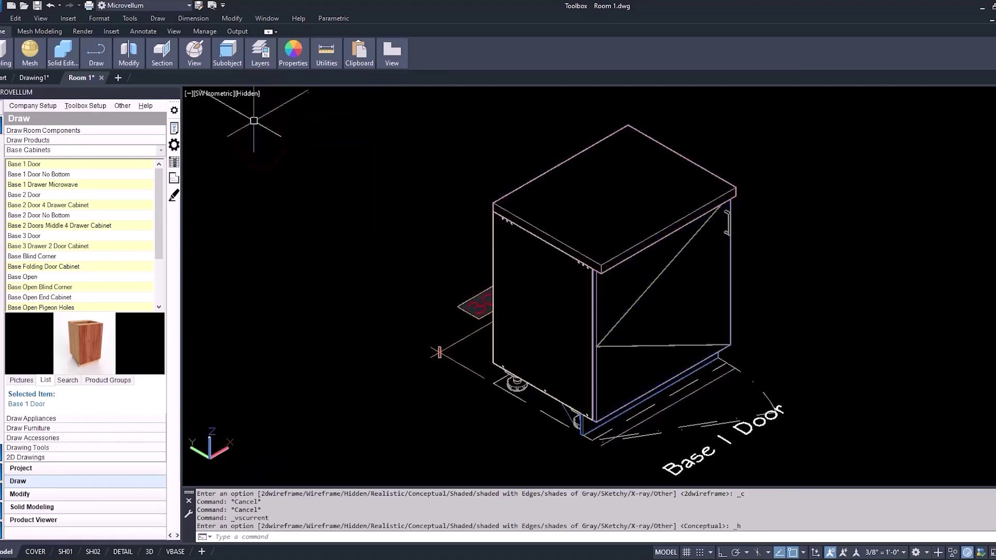
click(243, 95)
click(253, 120)
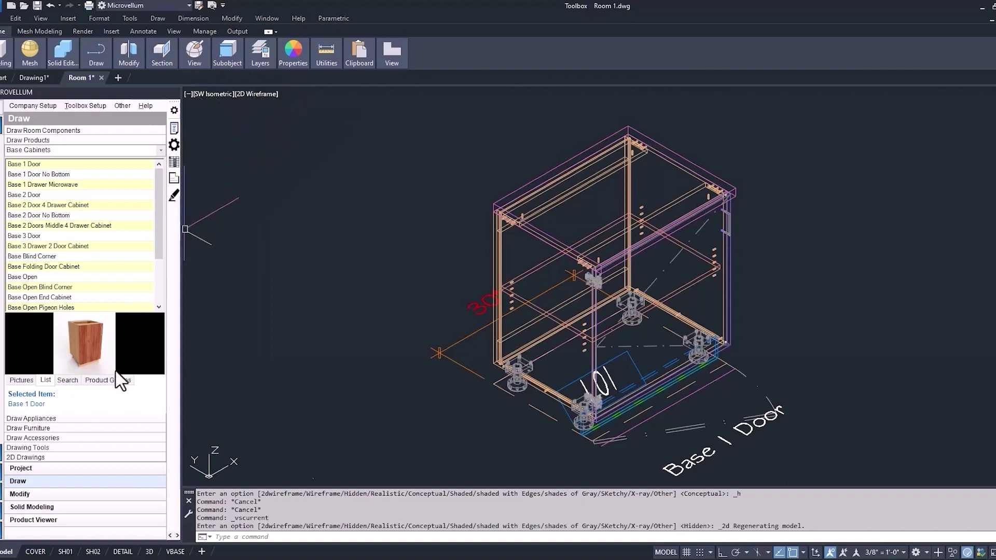
Open the product prompts of the placed Base 1 Door cabinet for modification
click(27, 494)
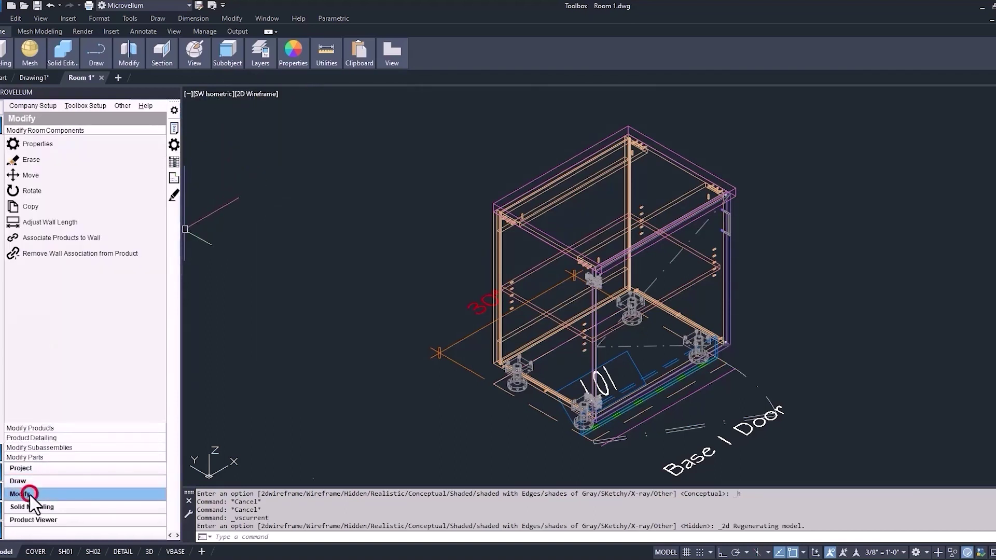
click(37, 428)
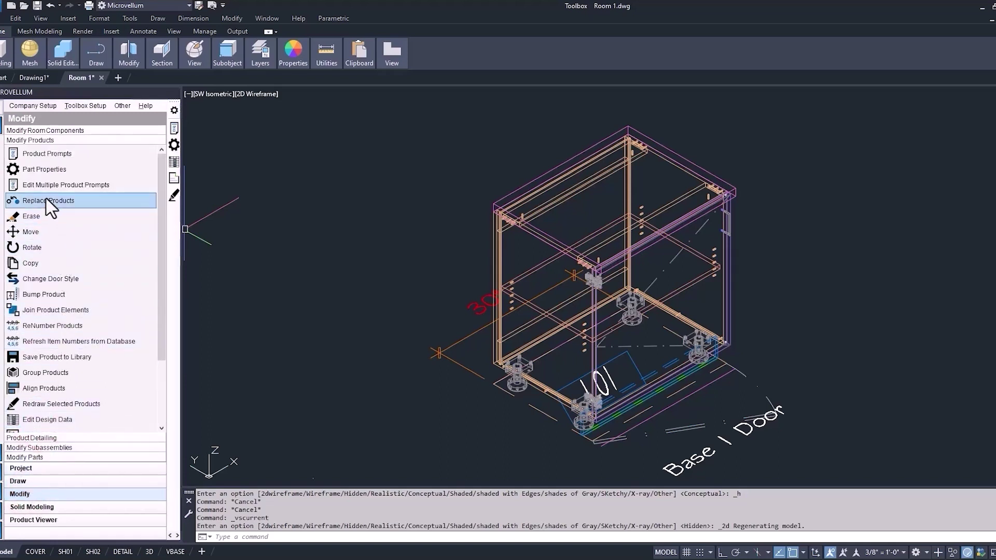
click(37, 159)
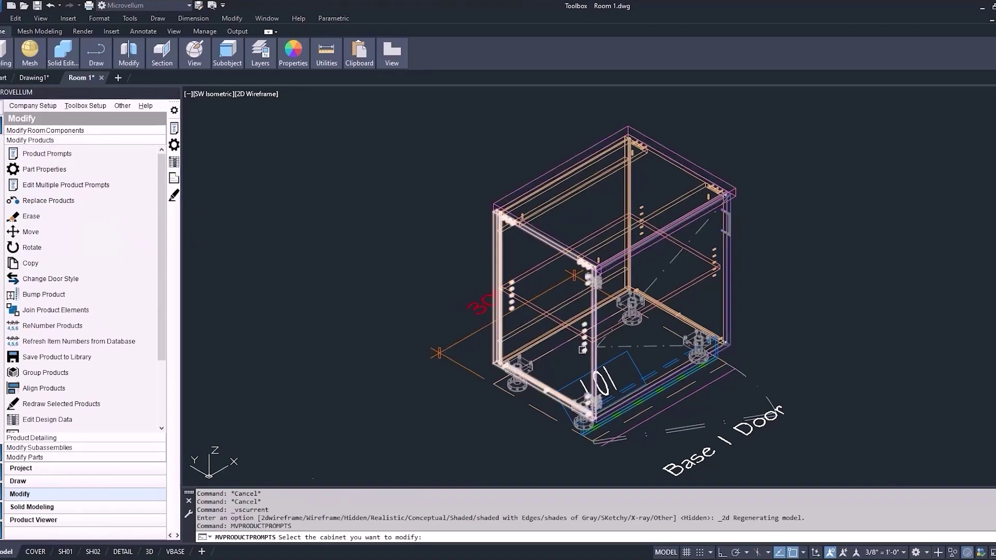
click(583, 350)
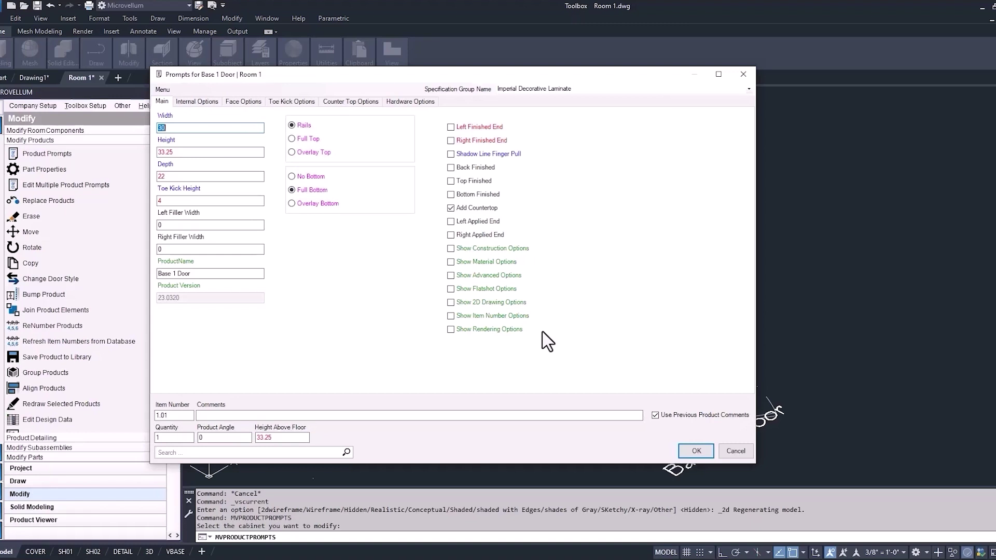
Set the Base 1 Door cabinet's width to 16 and its left filler width to 2
click(173, 129)
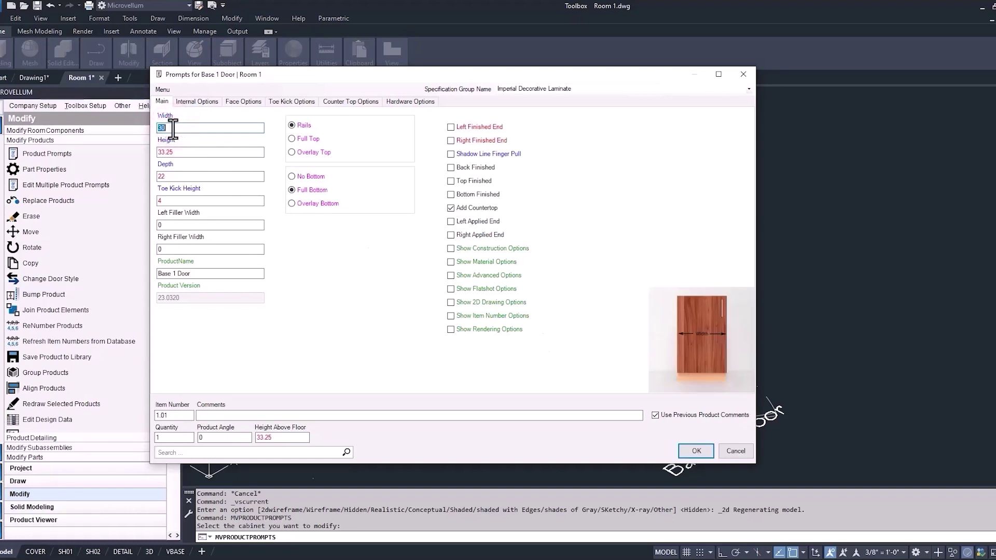
text(16)
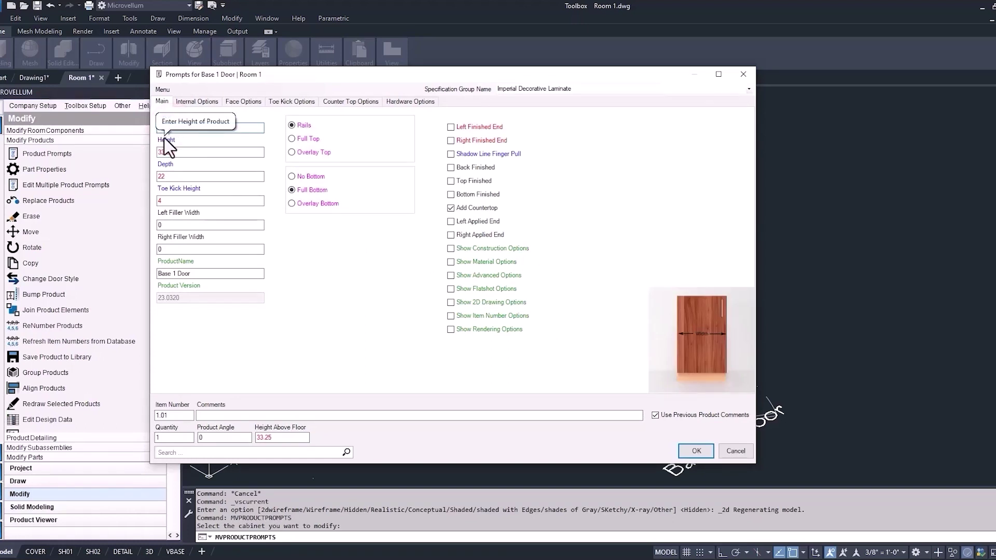
click(165, 225)
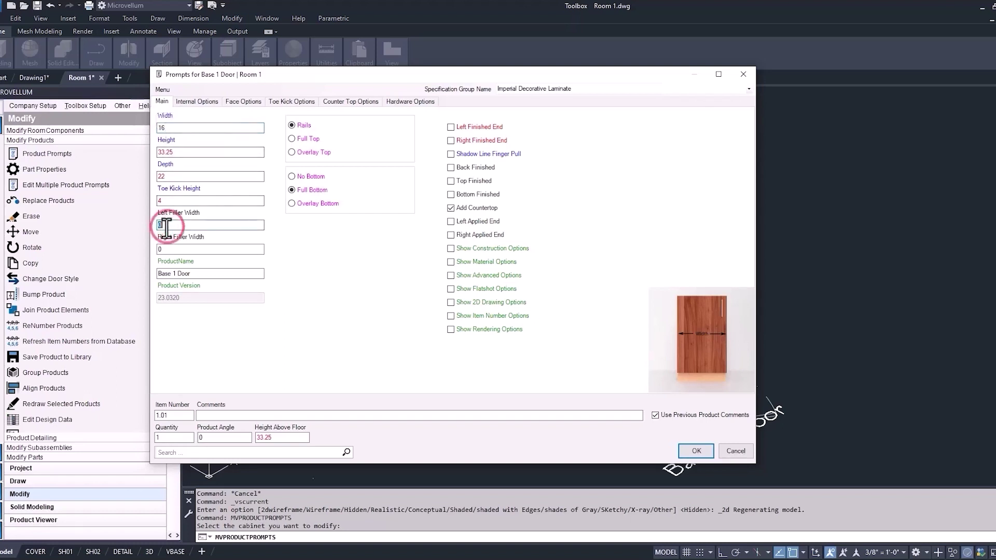
text(2)
Change the cabinet's component insert to Shelf Fixed, check the hardware options, and accept the prompts to redraw the cabinet
click(200, 103)
click(259, 129)
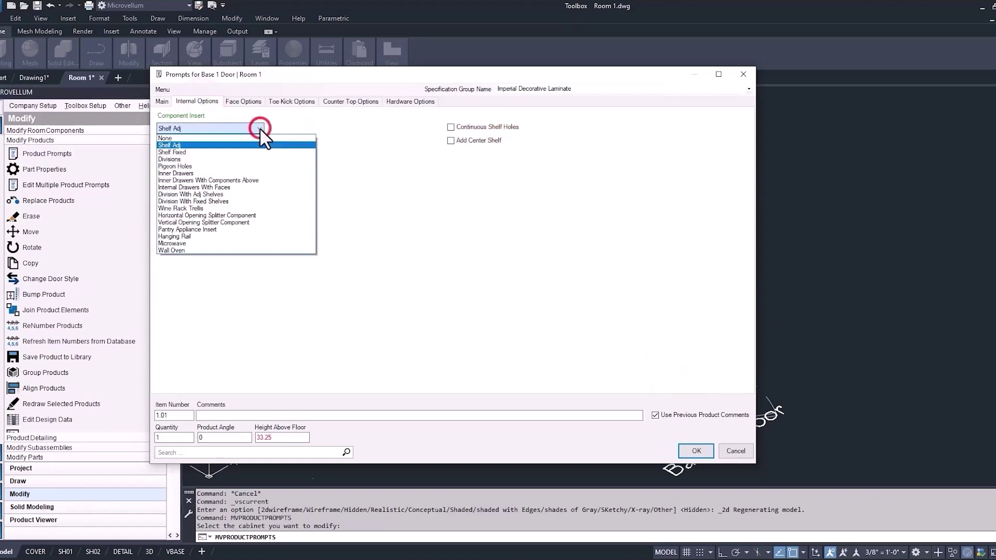
click(306, 152)
click(398, 101)
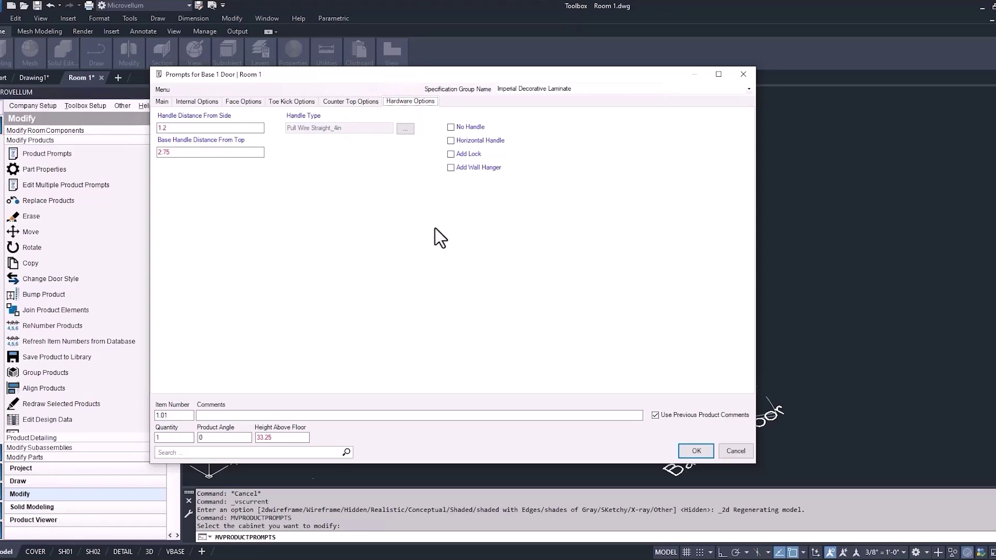
click(696, 452)
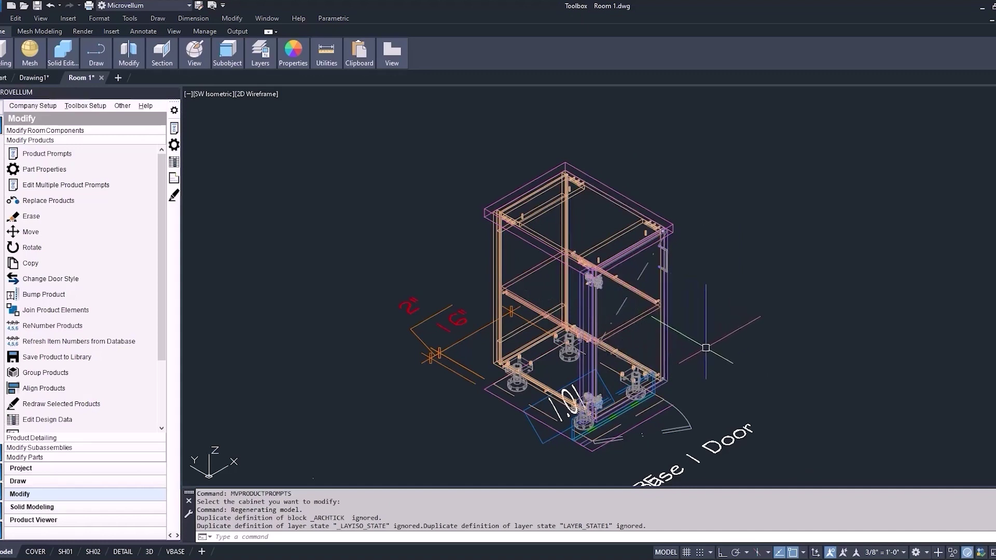
mouse_move(706, 347)
middle_down()
mouse_move(692, 332)
mouse_move(614, 308)
middle_up()
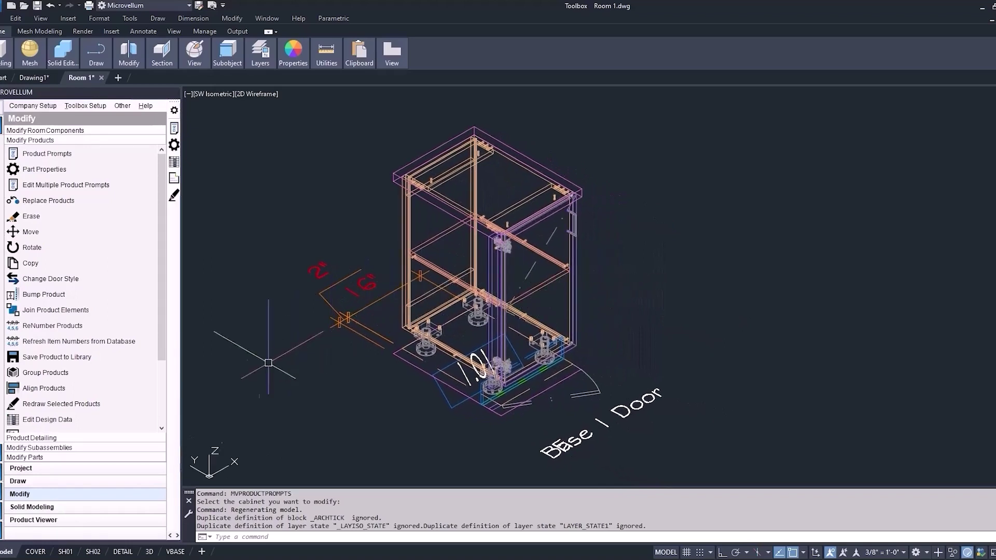
Place a Base 1 Door 1 Drawer from the Base Door-Drawer Cabinets category at a free point behind the first cabinet, accepting its default prompts
click(69, 480)
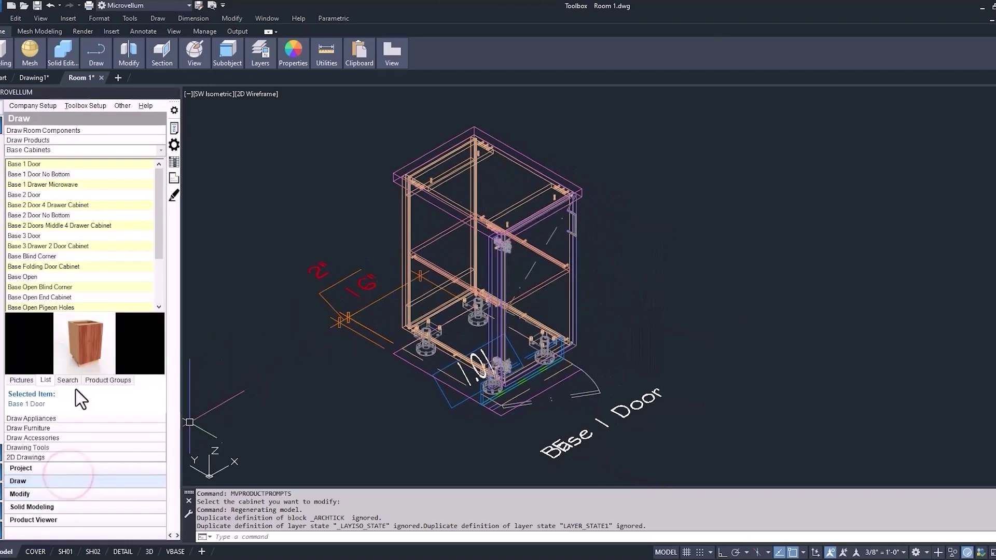
click(160, 150)
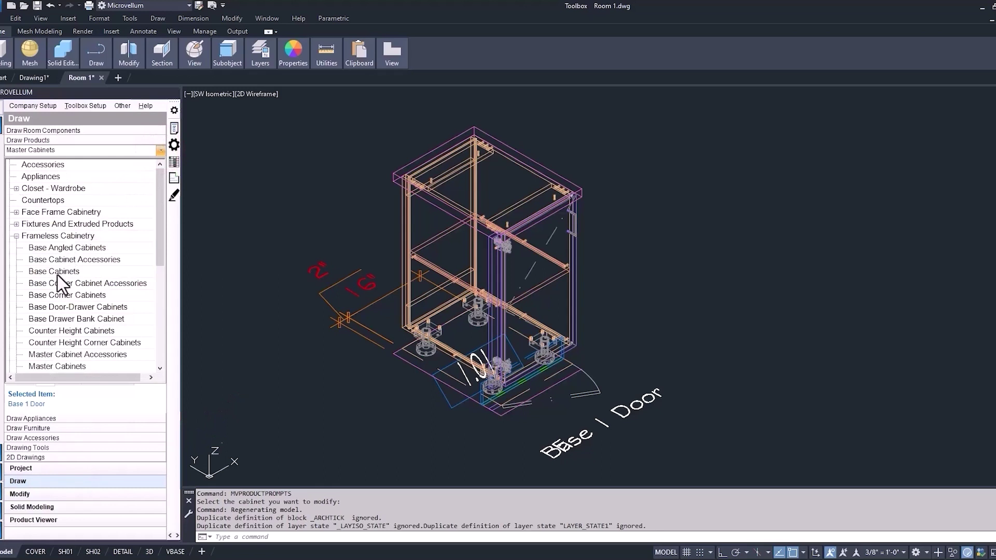
click(48, 308)
click(37, 164)
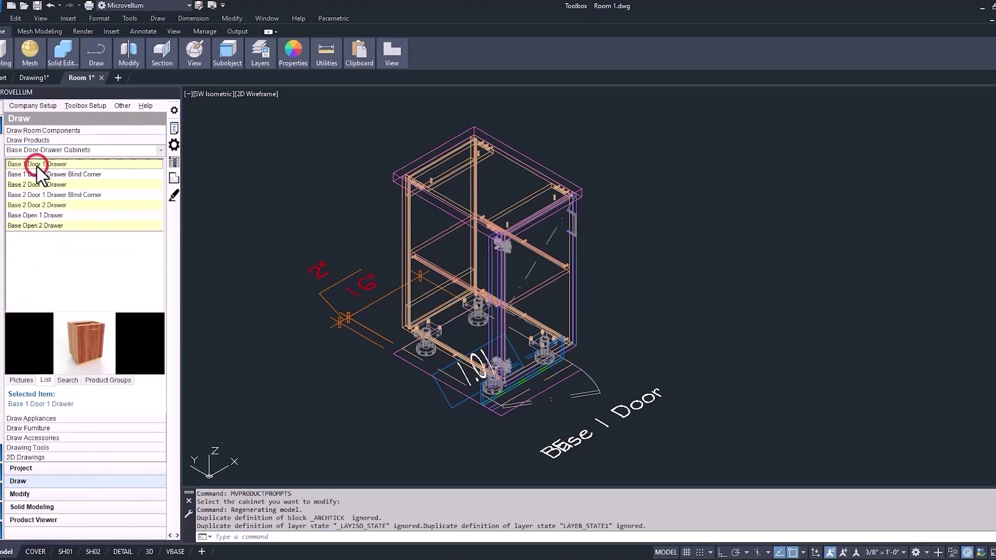
right_click(37, 165)
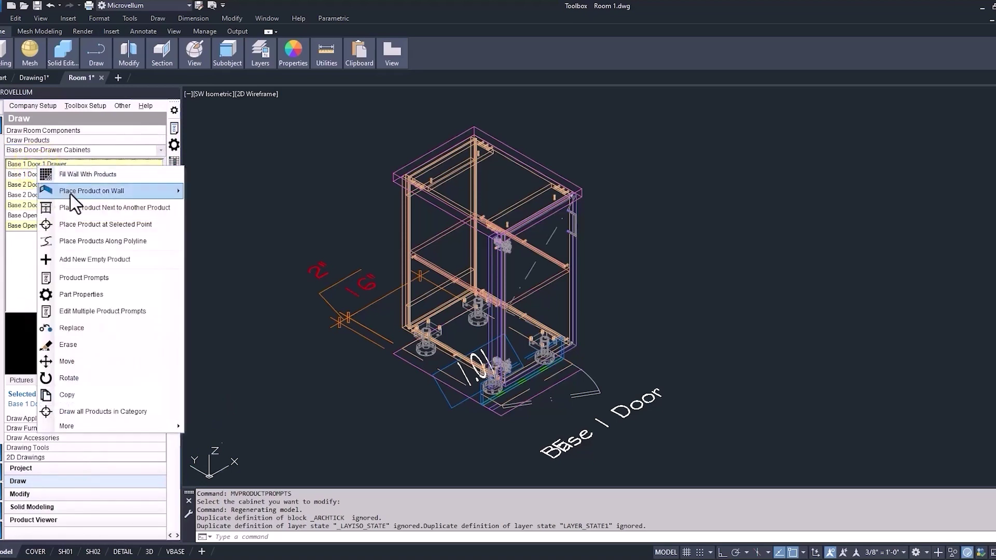
click(102, 225)
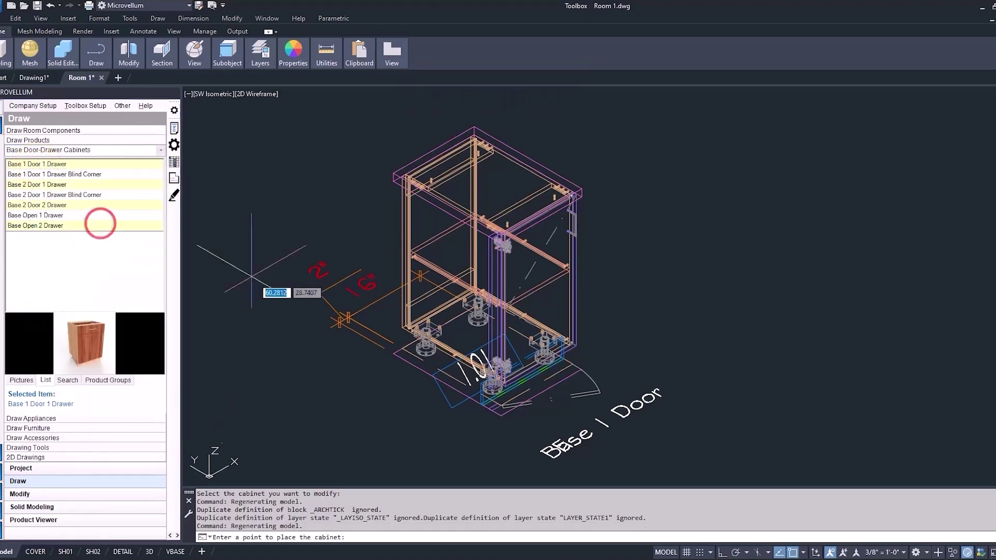
scroll(600, 263, down, 2)
scroll(599, 264, down, 2)
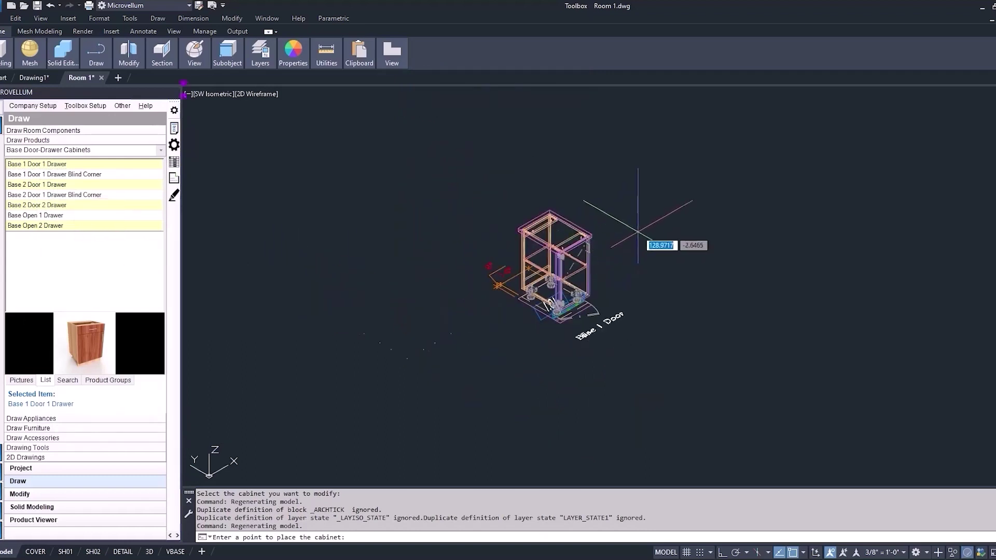
middle_drag(655, 217, 593, 269)
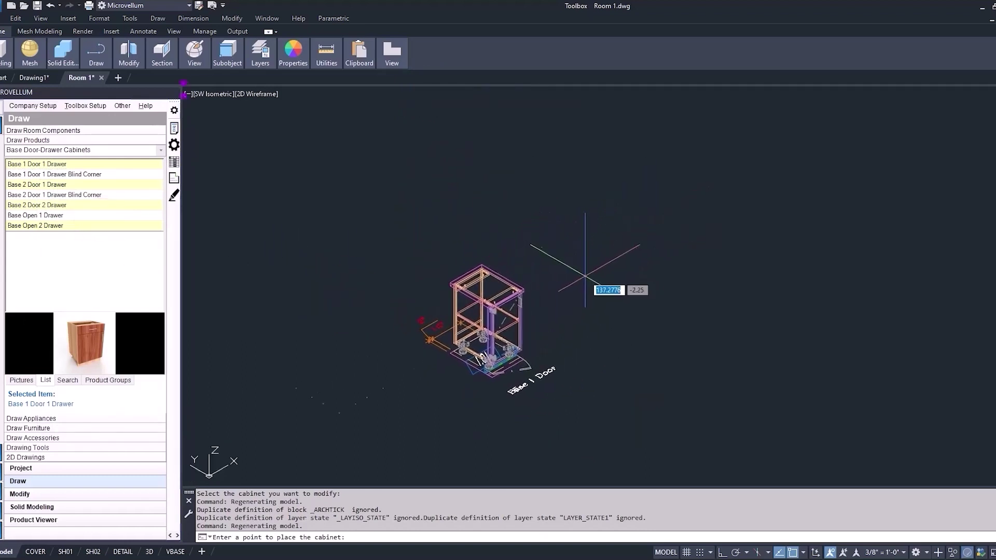
click(584, 278)
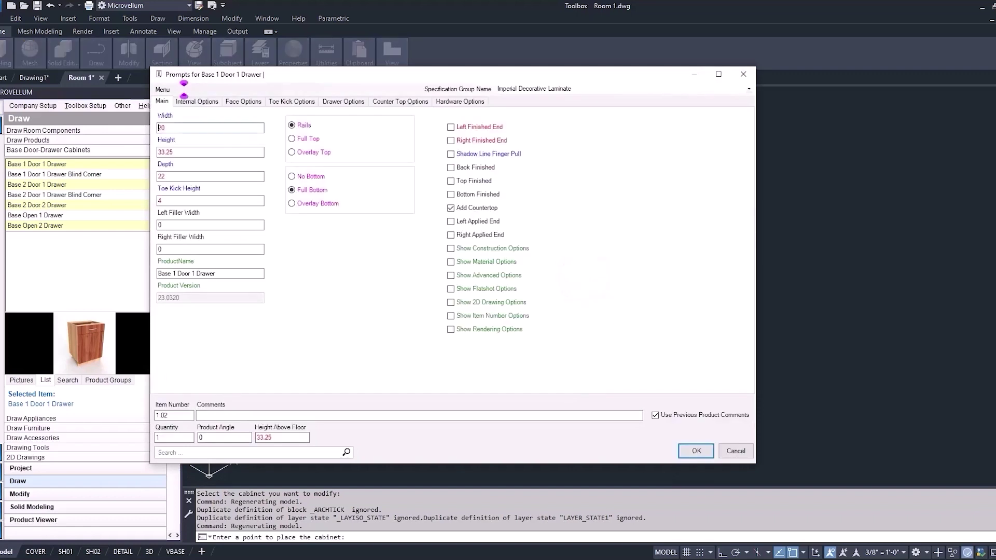
click(697, 451)
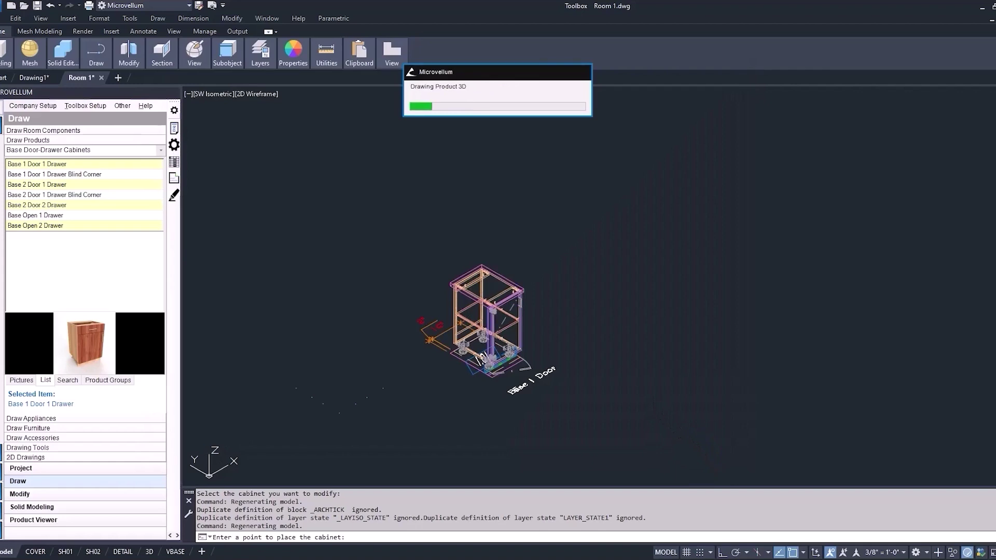
Examine the new door-drawer cabinet up close, preview it in the Conceptual visual style, and return to 2D Wireframe
scroll(641, 244, up, 3)
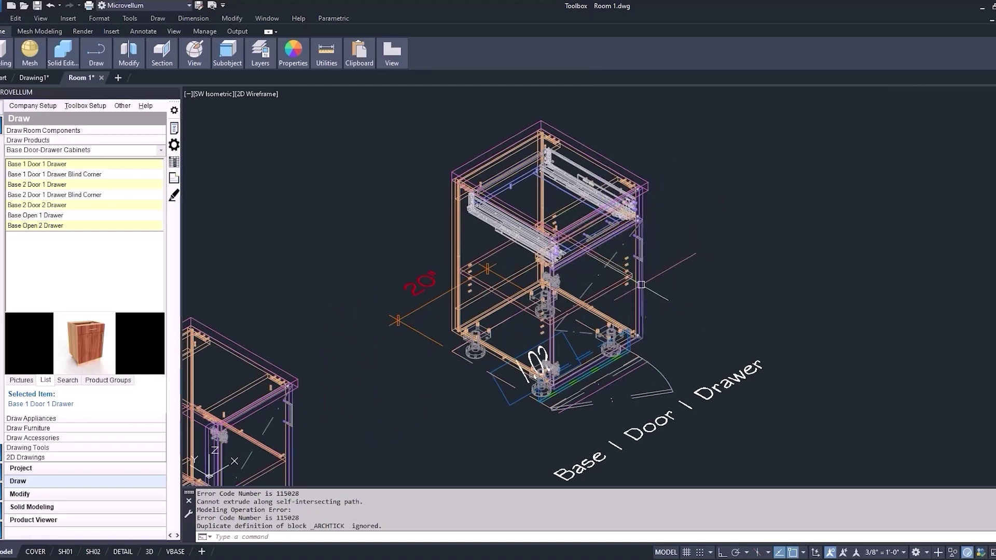
click(257, 94)
click(275, 129)
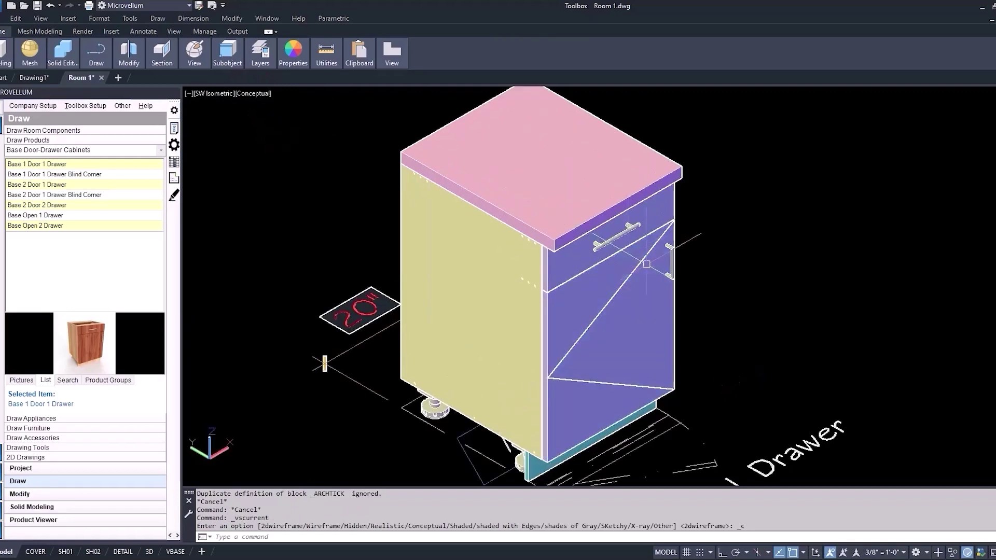
shift+middle_drag(647, 264, 556, 295)
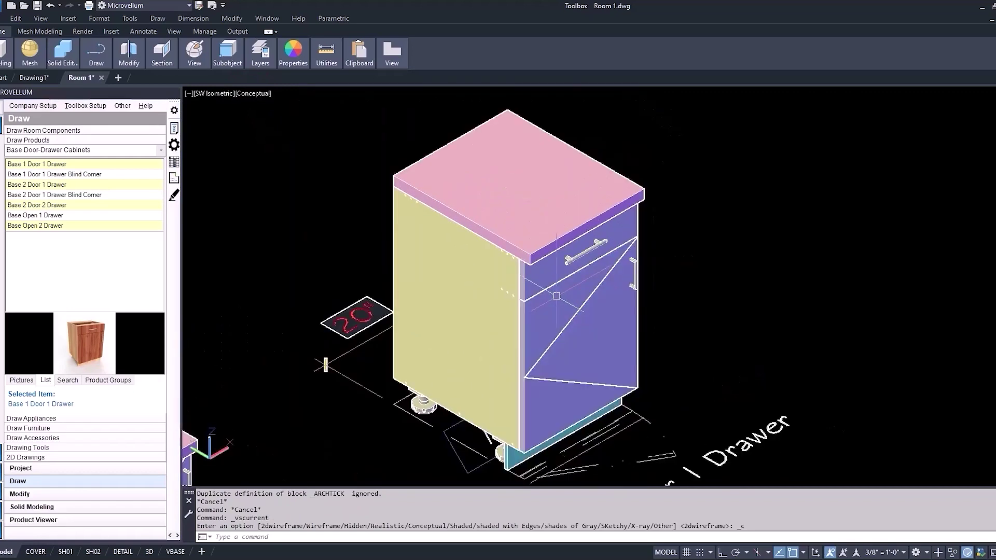
scroll(556, 296, down, 3)
click(252, 93)
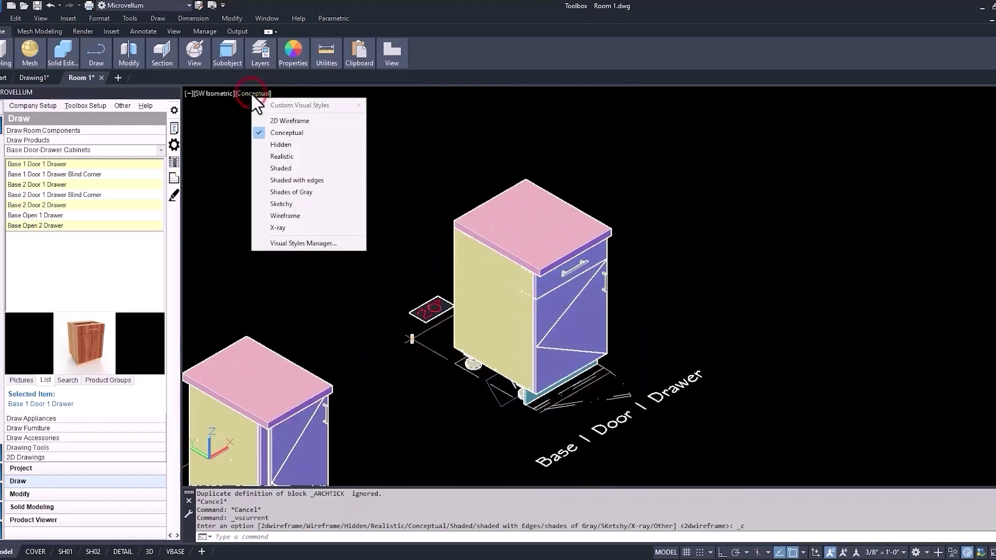
click(280, 121)
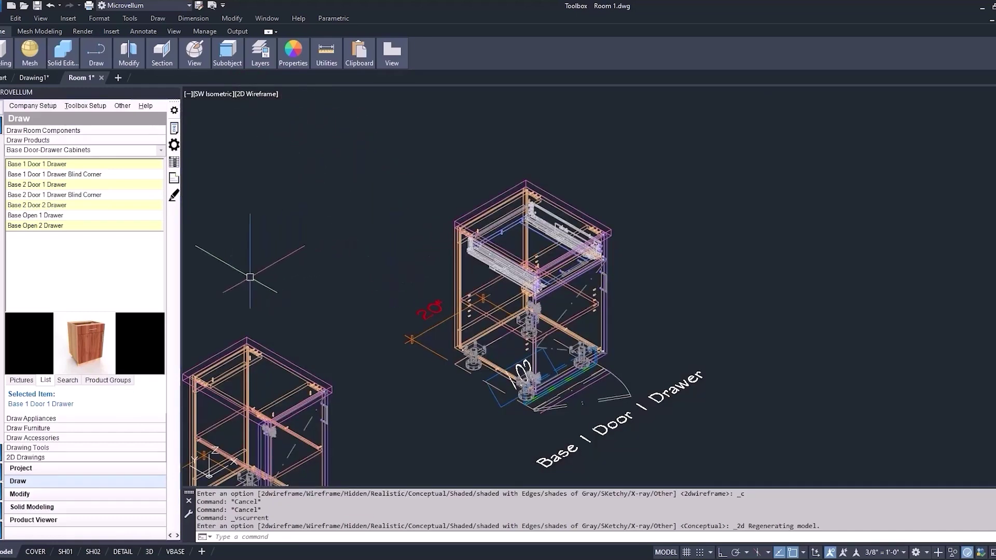
Set the base cabinet height to 50 in the cabinet size defaults of the project's setup wizard
click(73, 468)
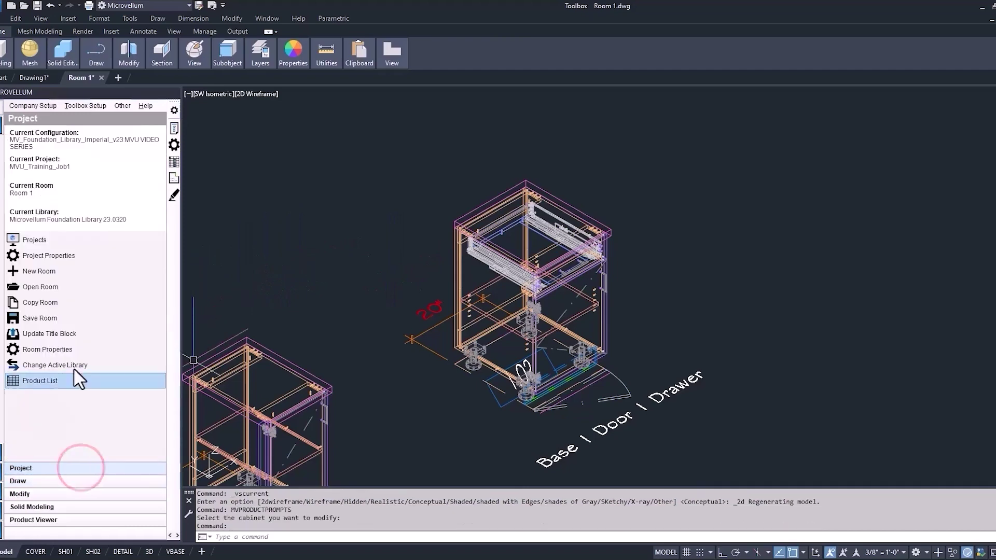
click(69, 257)
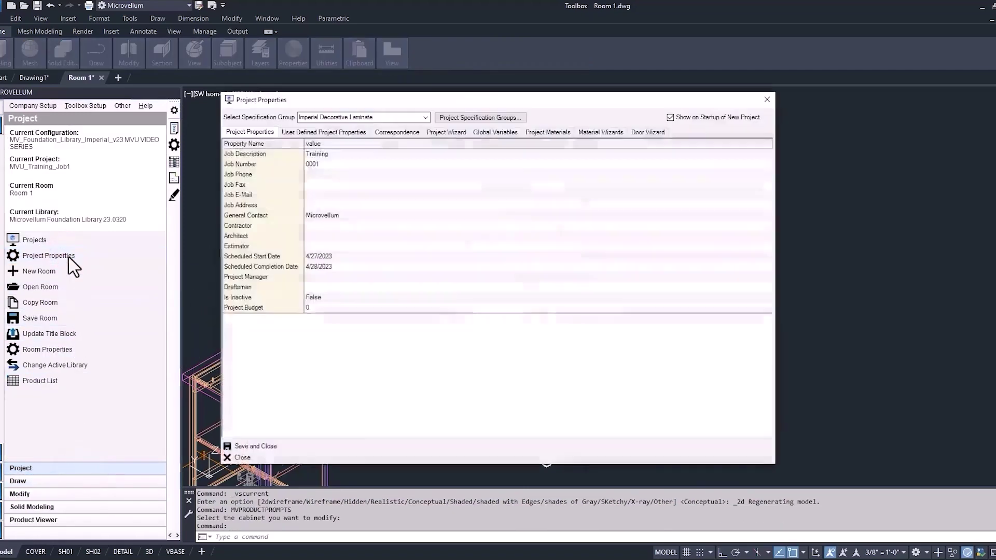
click(461, 133)
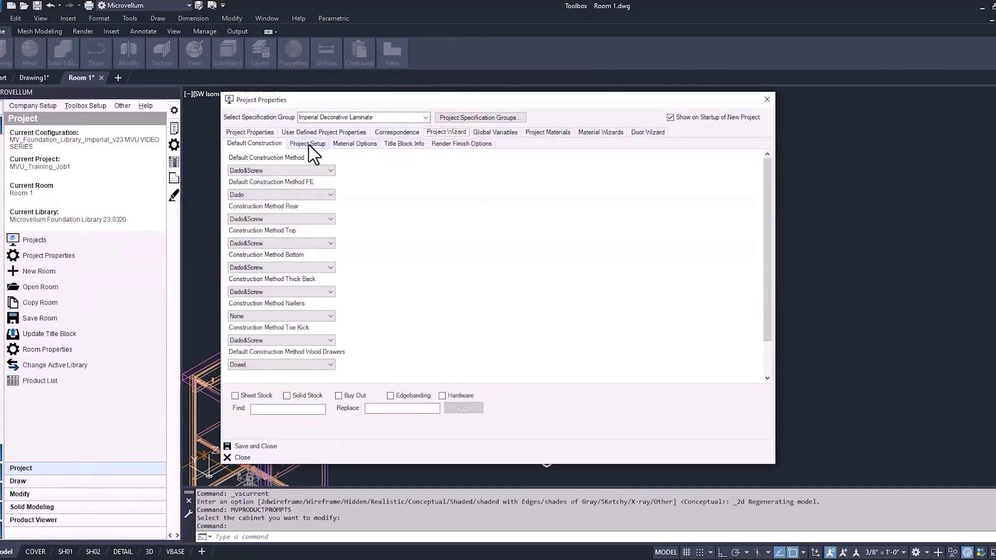
click(310, 146)
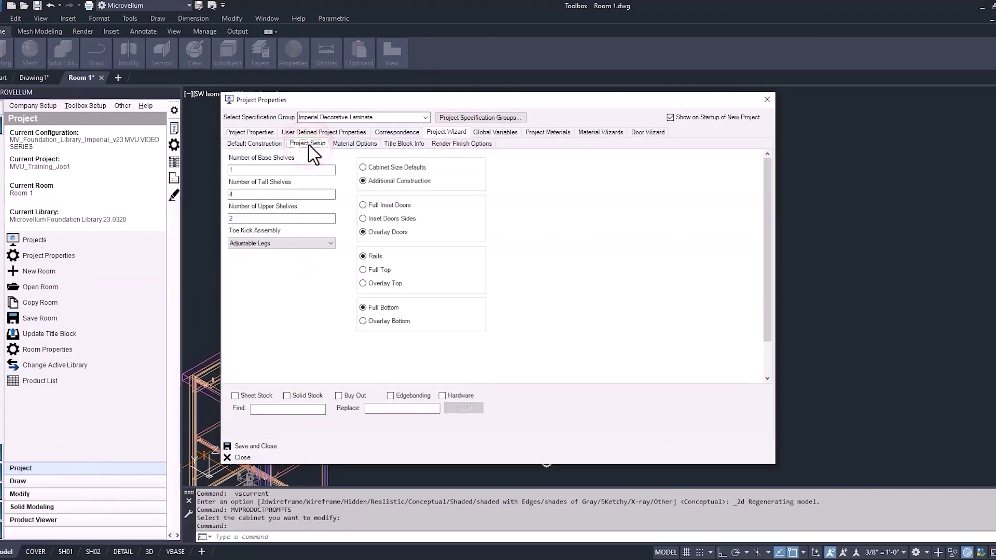
click(362, 167)
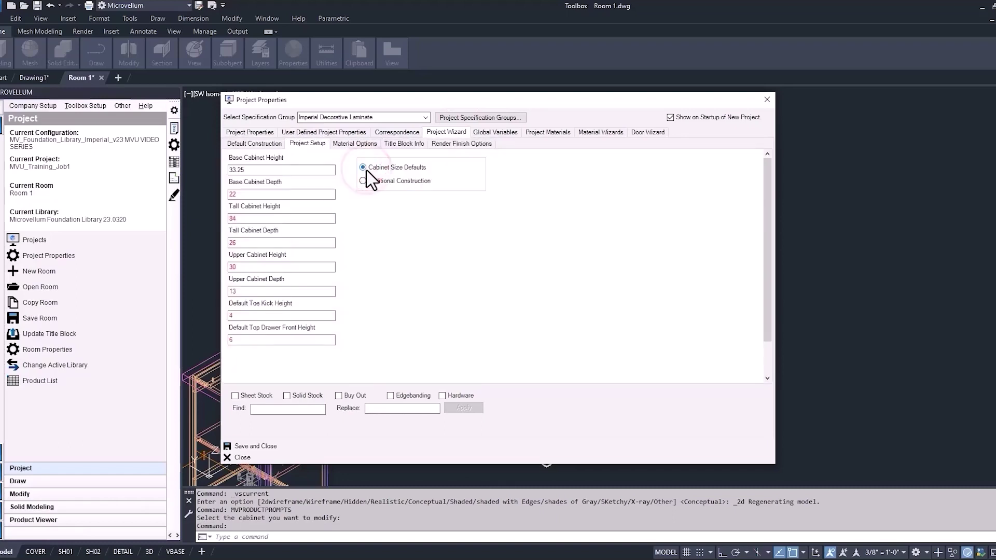
double_click(256, 170)
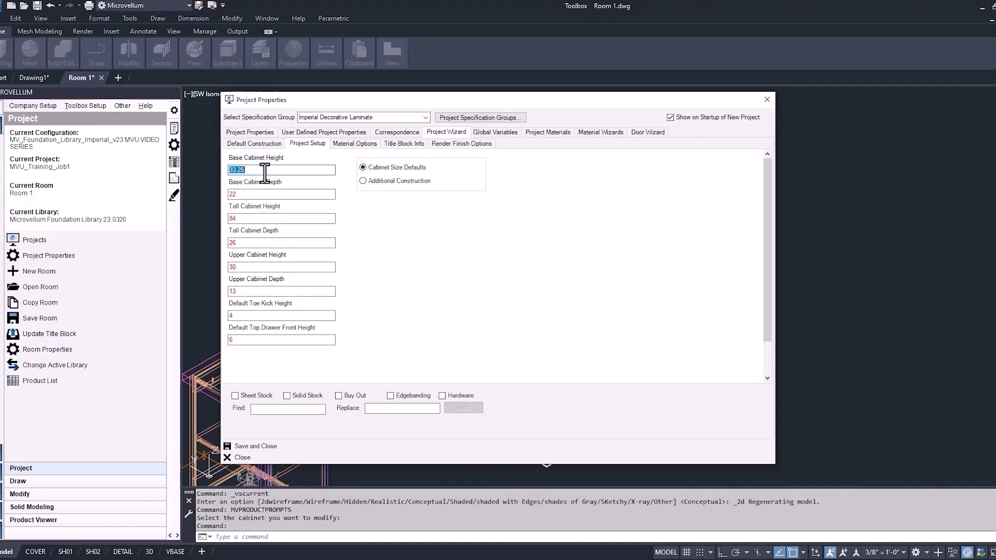
text(50)
Assign Pull Wire Straight_4in as the project's drawer handle in the hardware wizard, and save the project properties
click(603, 133)
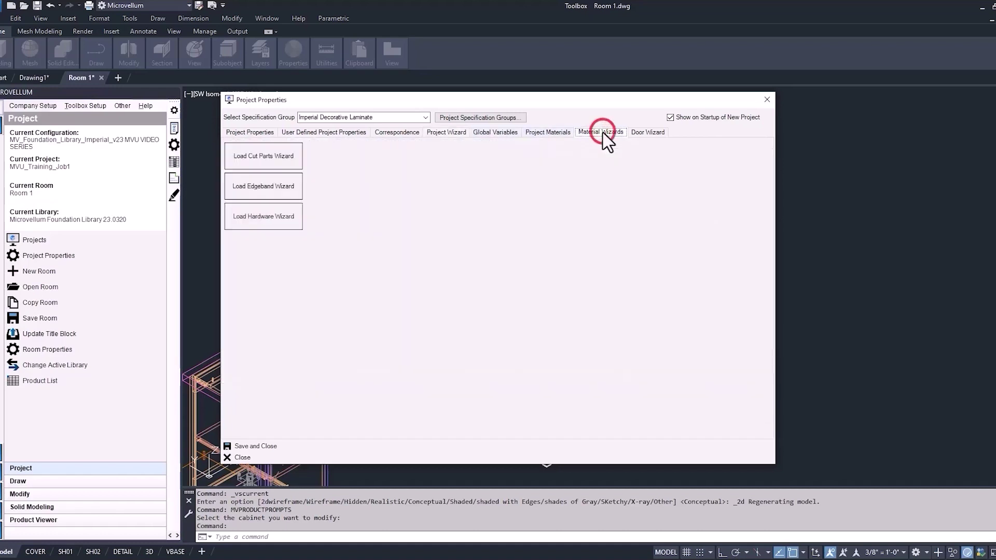
click(262, 218)
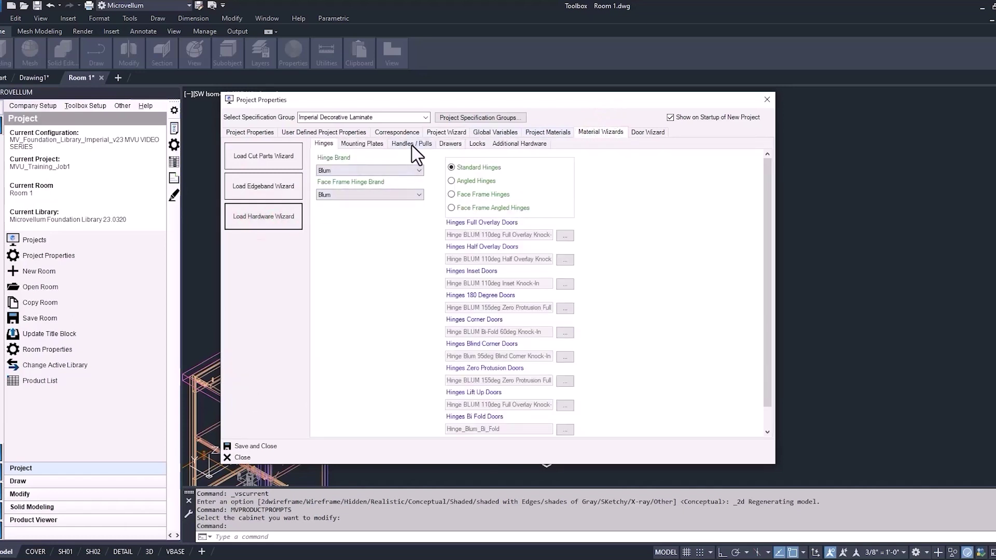
click(413, 145)
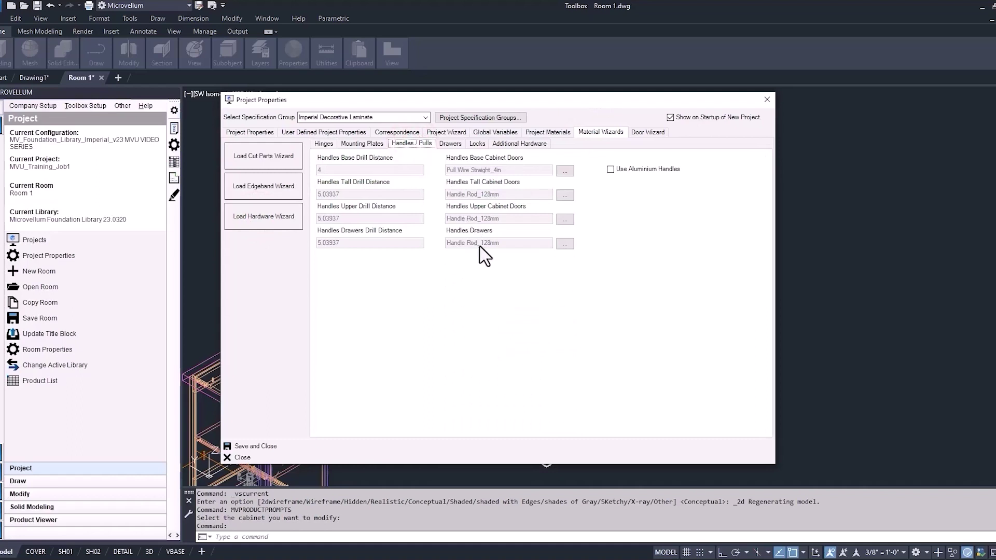
click(567, 244)
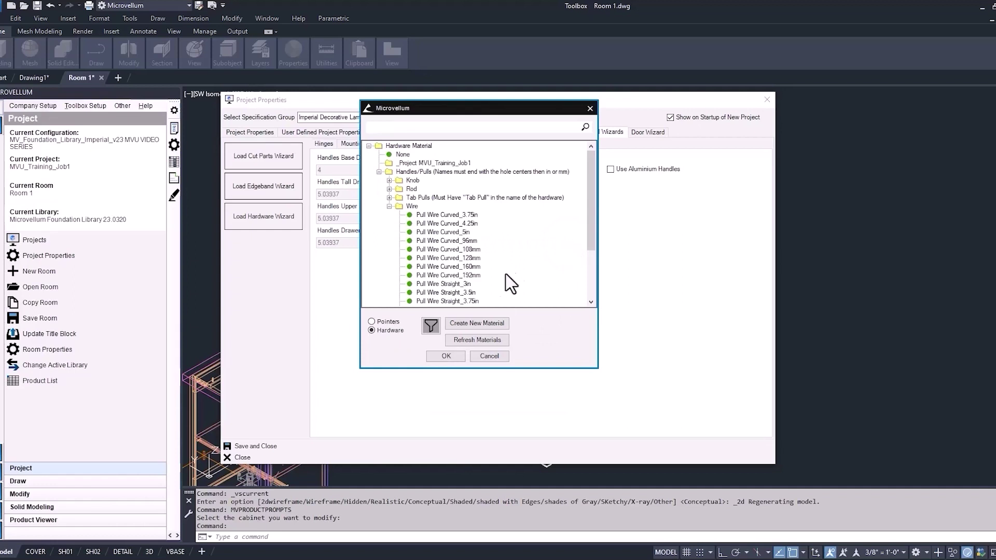
scroll(498, 280, down, 2)
click(445, 258)
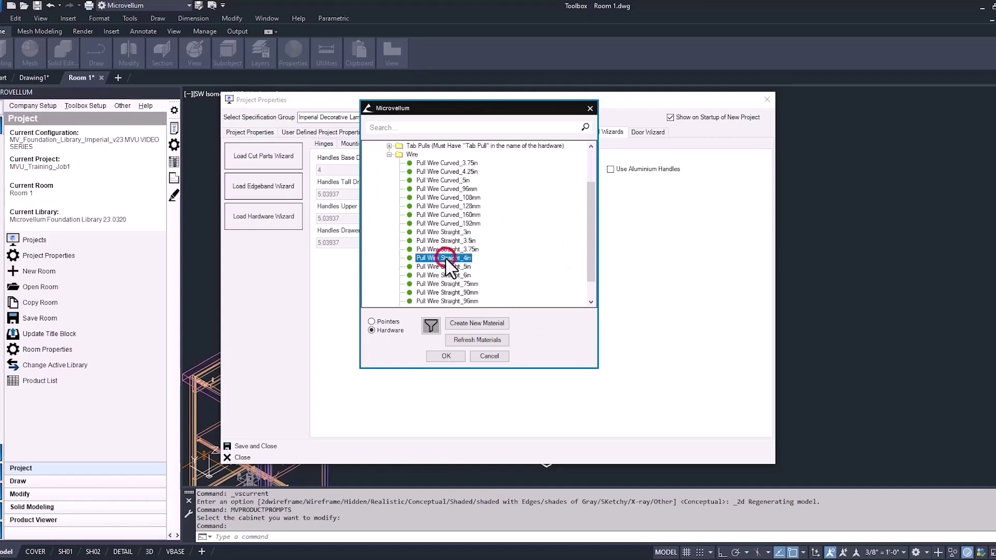
click(447, 357)
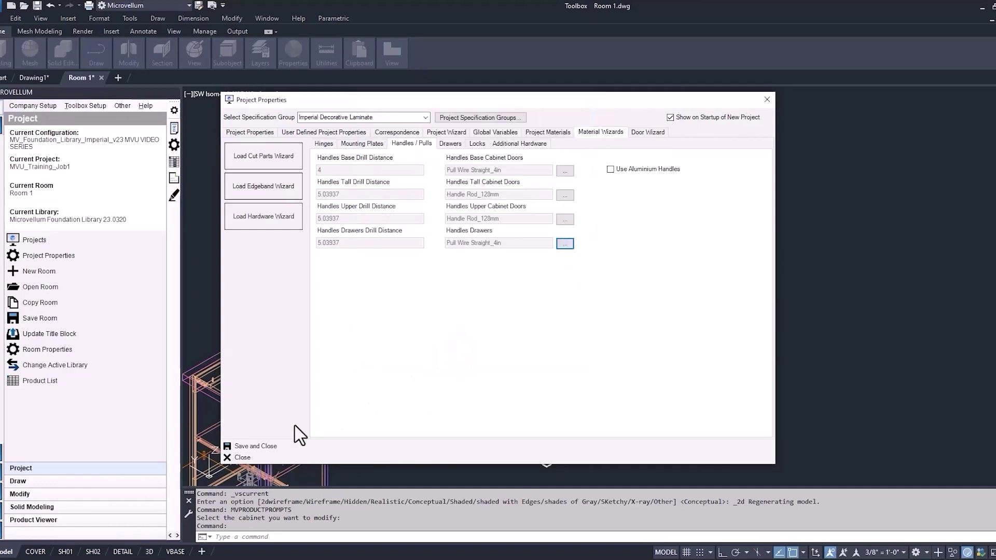
click(258, 447)
click(546, 310)
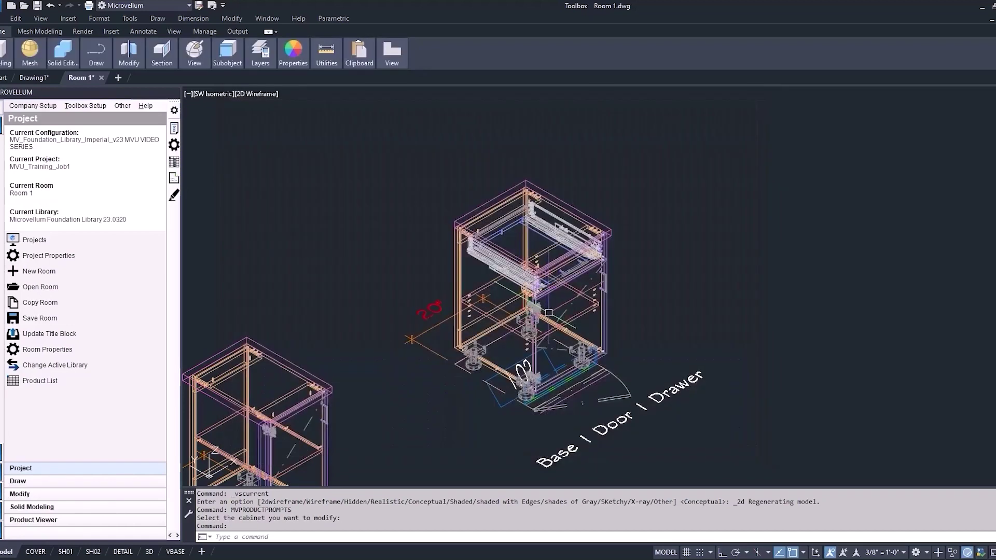
scroll(548, 313, down, 3)
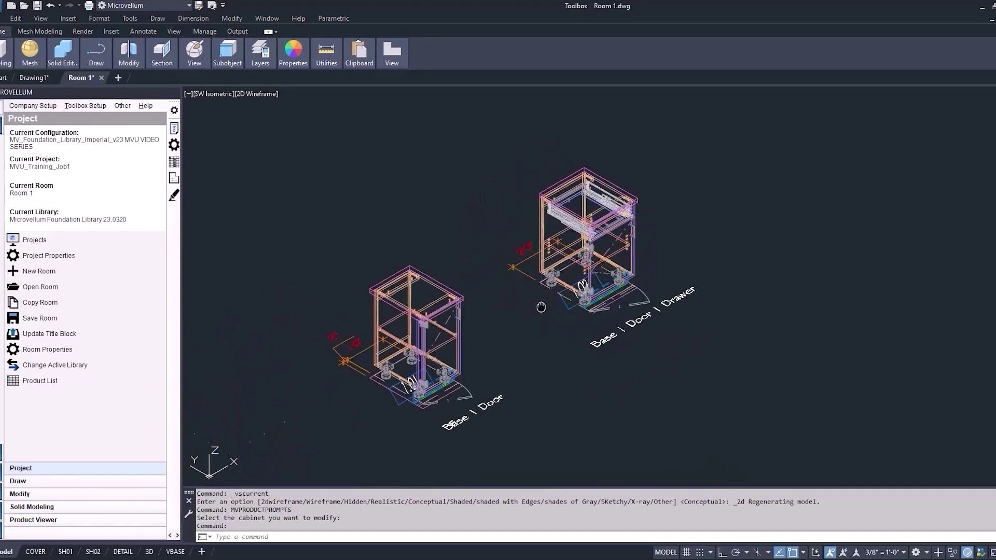
Redraw the Base 1 Door and Base 1 Door 1 Drawer cabinets as 3D Drawings (Full Machining)
middle_click(540, 309)
middle_click(539, 309)
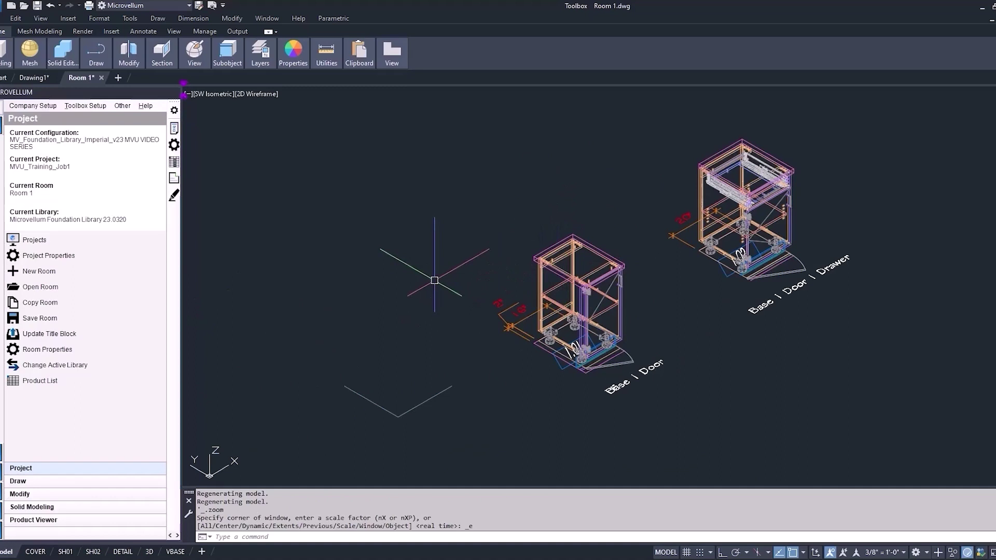
click(34, 495)
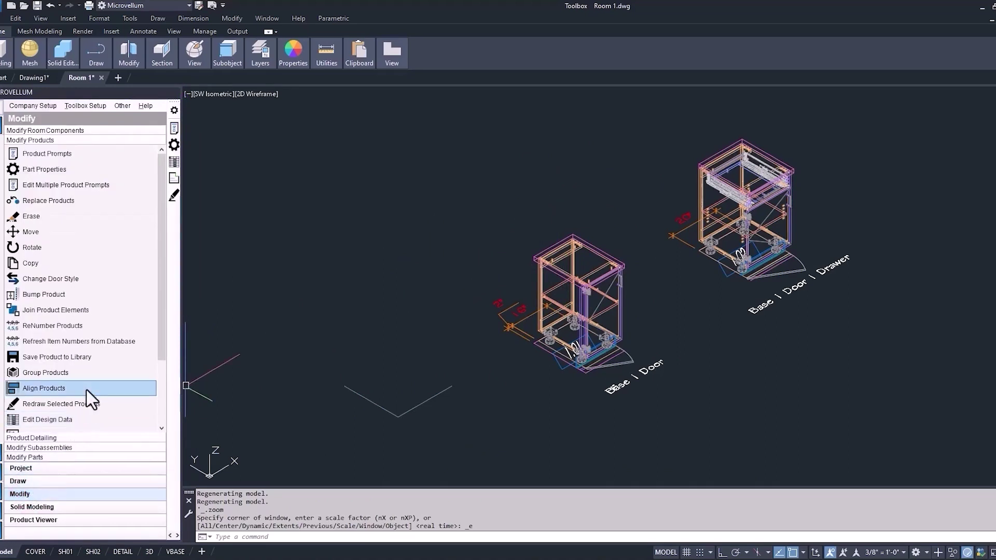
scroll(161, 295, down, 3)
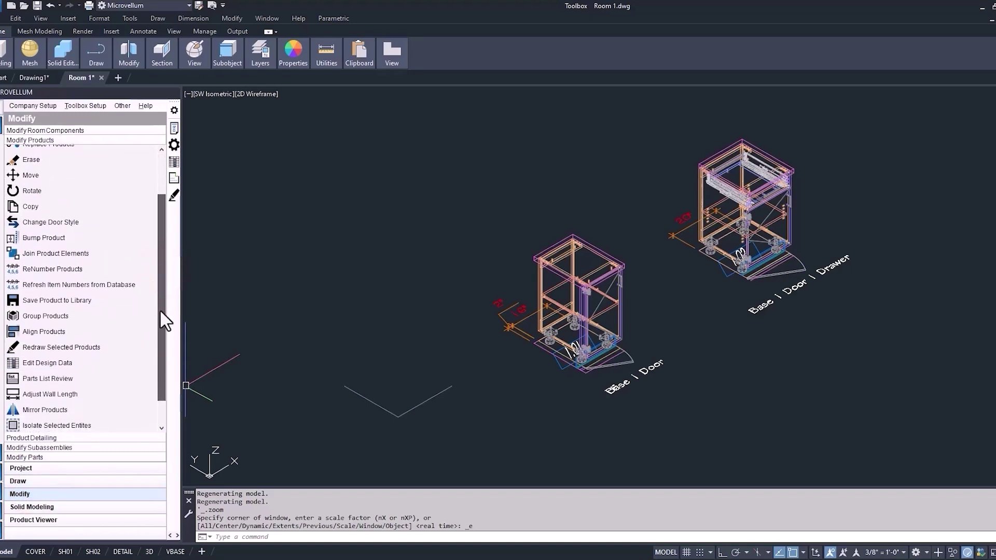
click(98, 346)
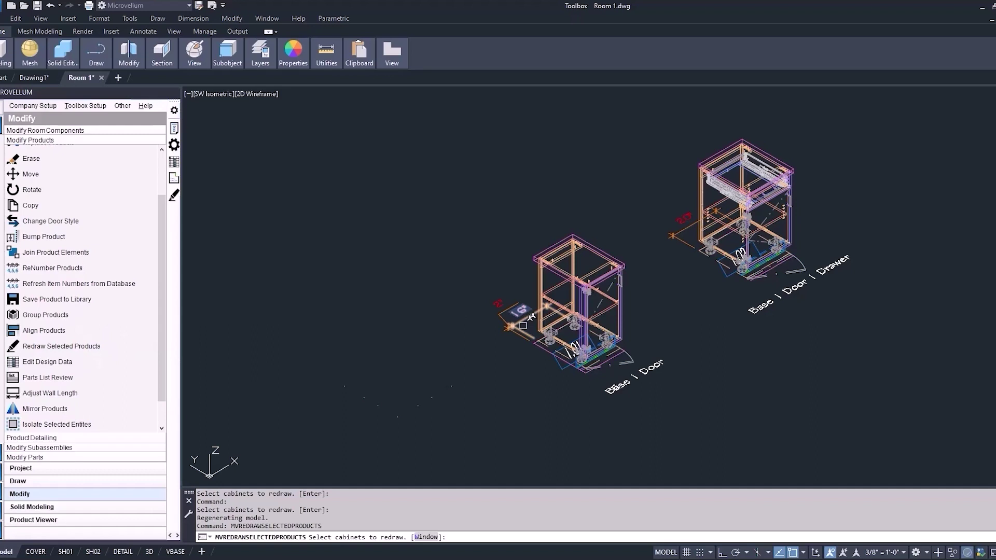
click(523, 326)
click(707, 245)
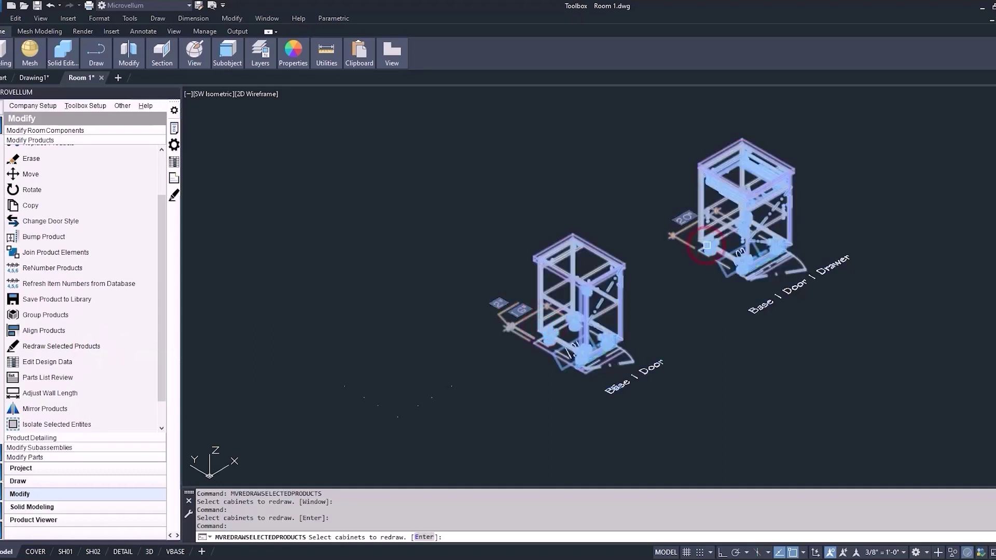
key(Return)
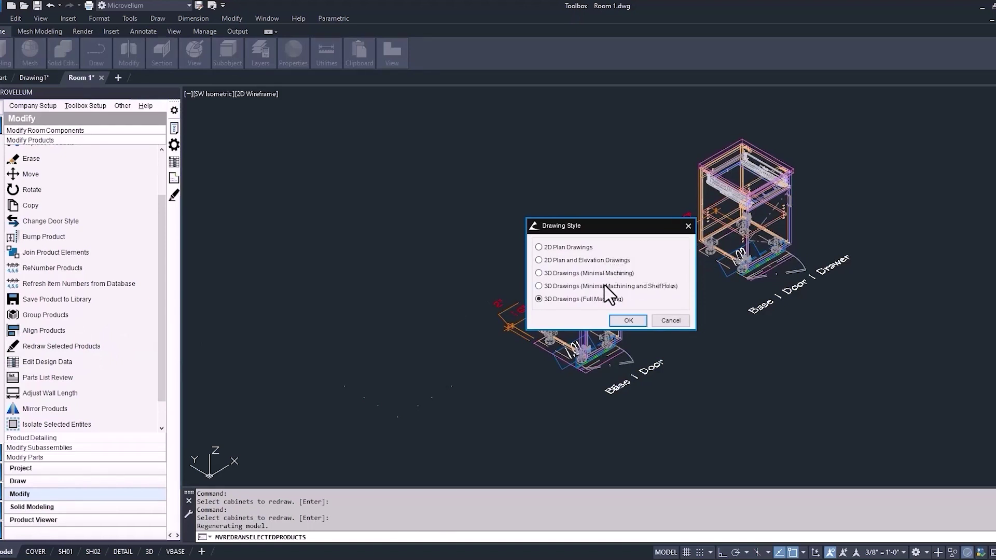
click(628, 322)
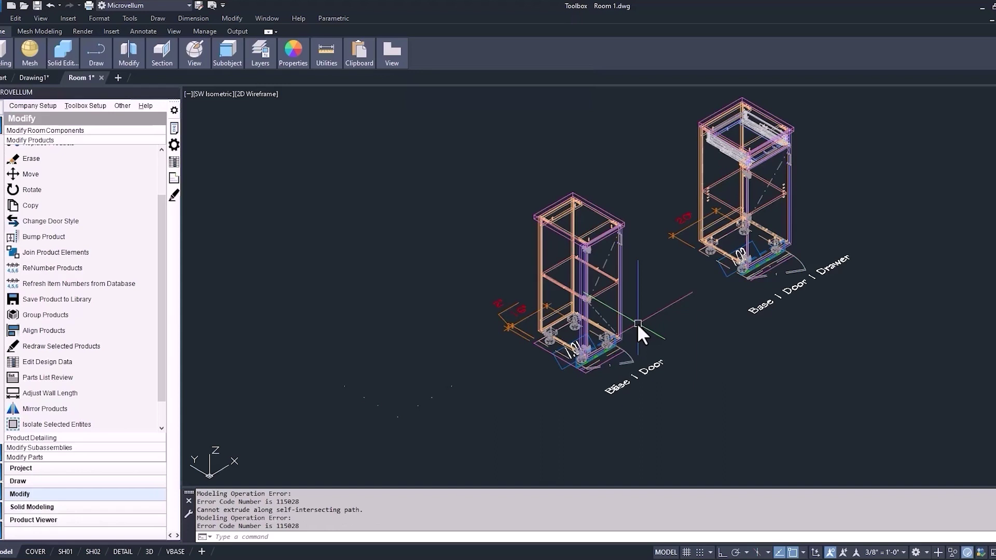
Examine the door and drawer pulls on the redrawn Base 1 Door 1 Drawer up close
scroll(758, 188, up, 6)
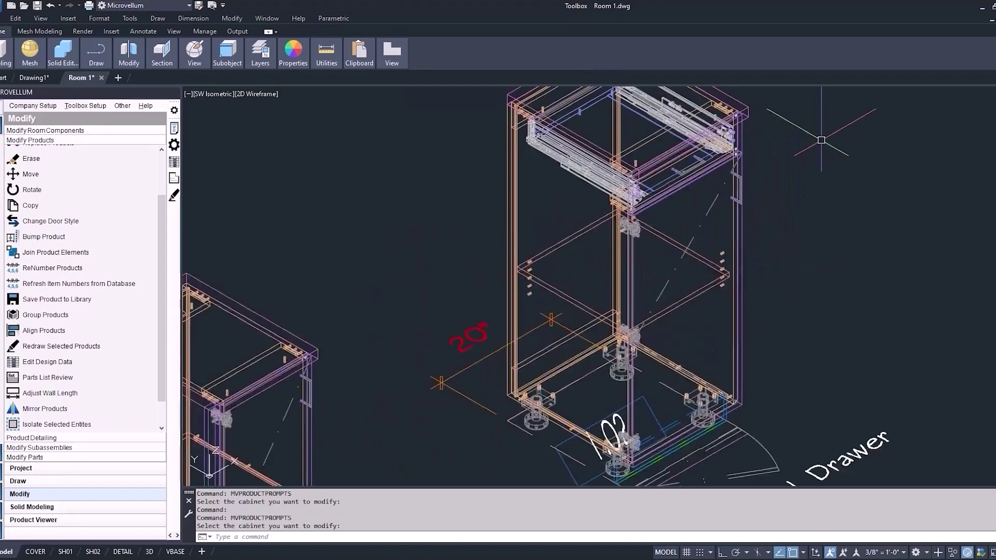
middle_drag(758, 188, 755, 239)
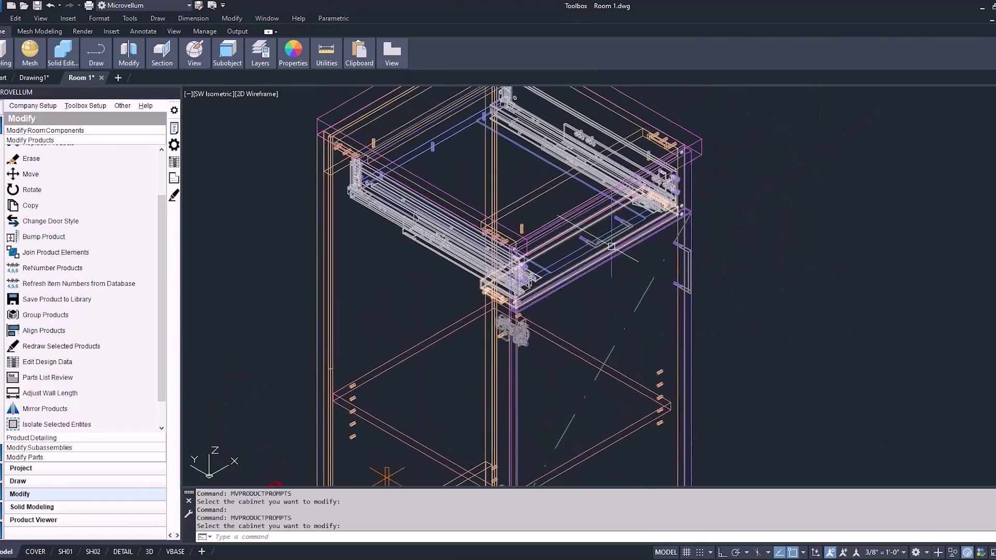
scroll(622, 235, up, 2)
scroll(622, 235, down, 2)
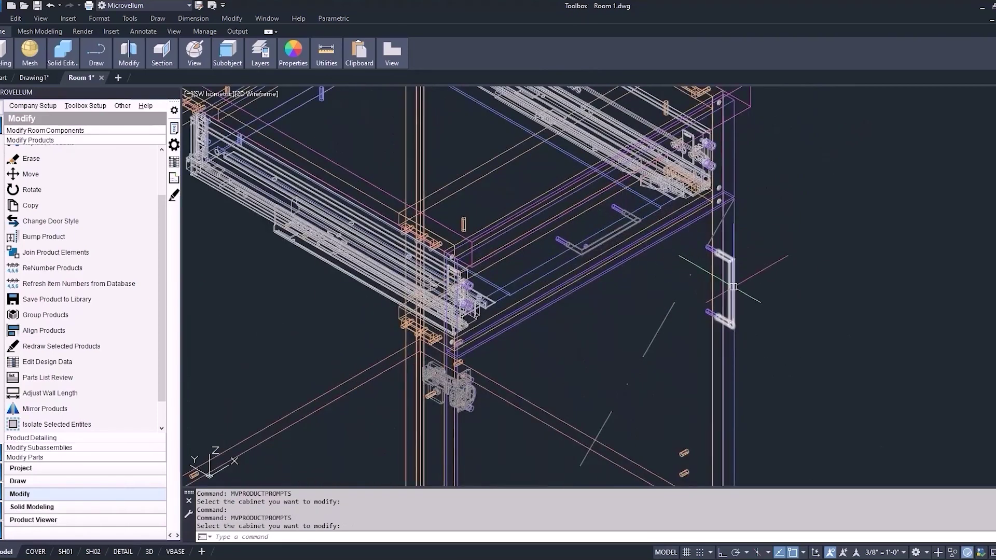
scroll(695, 251, down, 3)
scroll(695, 251, down, 2)
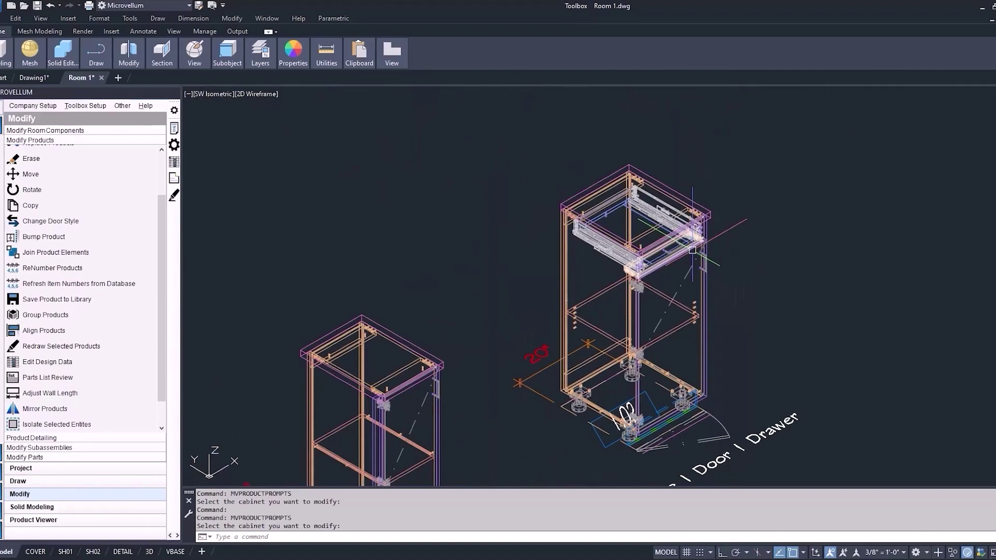
Turn on Right Finished End in the product prompts of the Base 1 Door 1 Drawer cabinet
drag(163, 295, 165, 260)
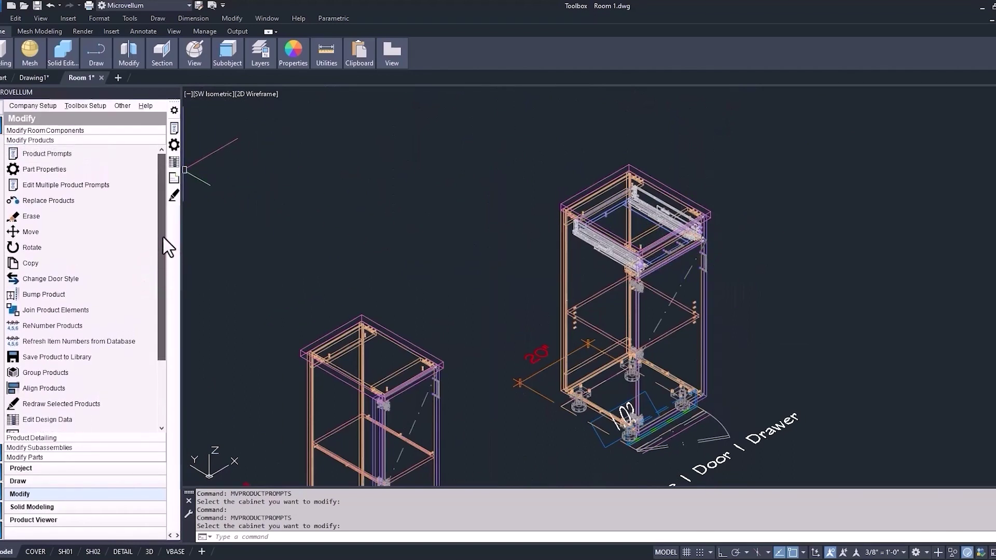
click(106, 154)
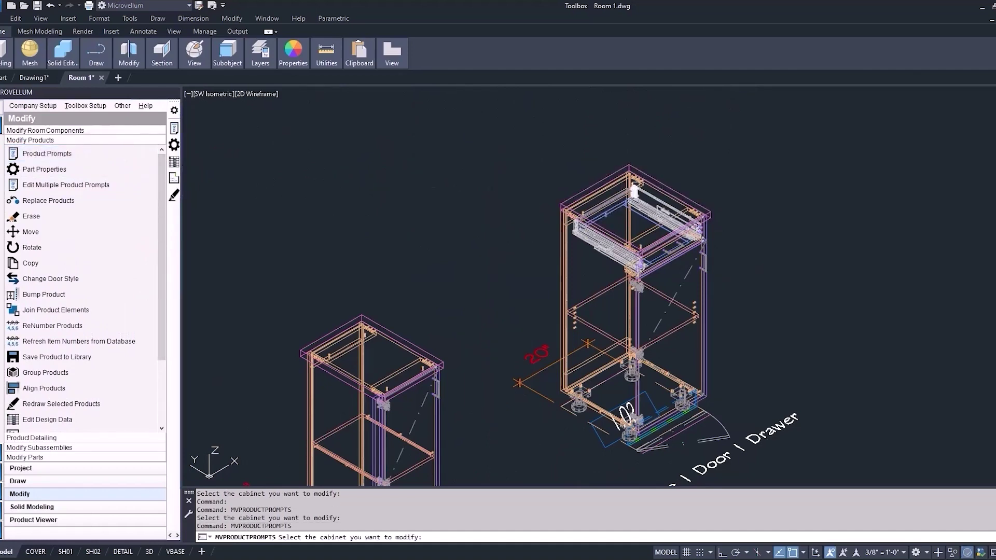
click(634, 191)
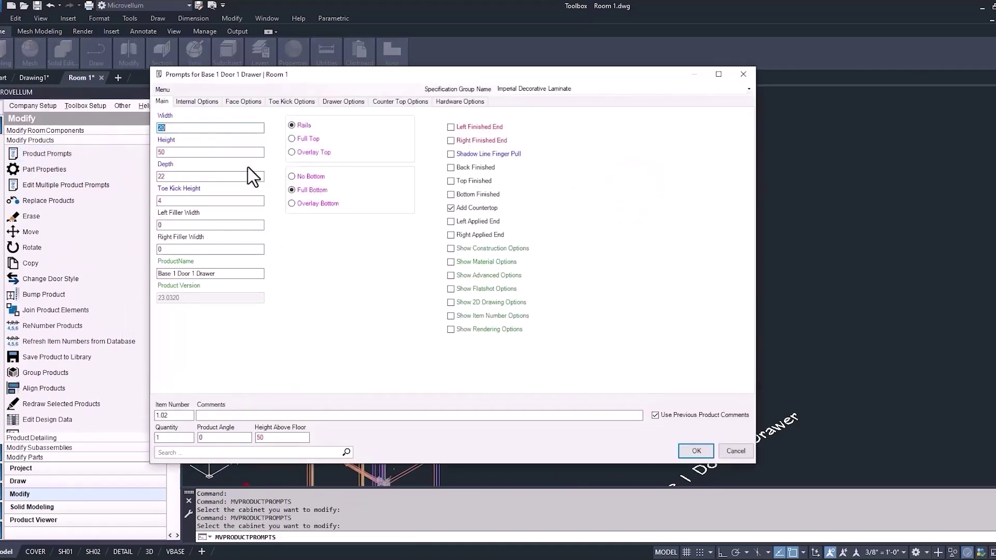
mouse_move(185, 153)
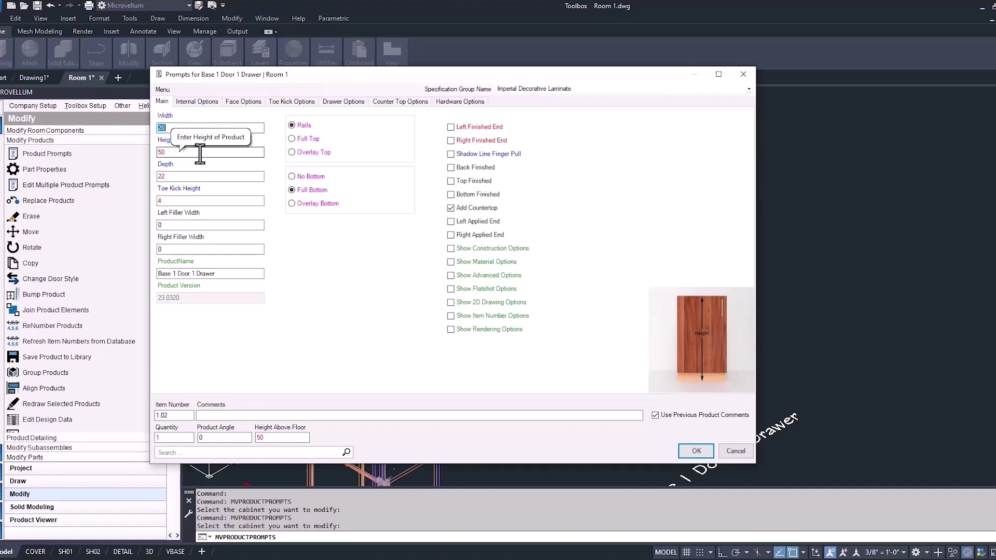
click(450, 141)
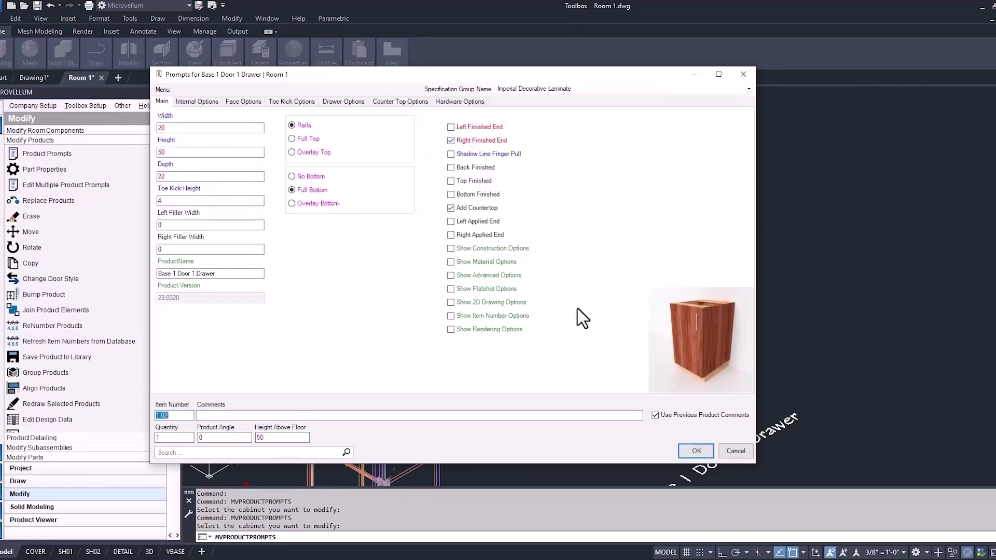
click(696, 452)
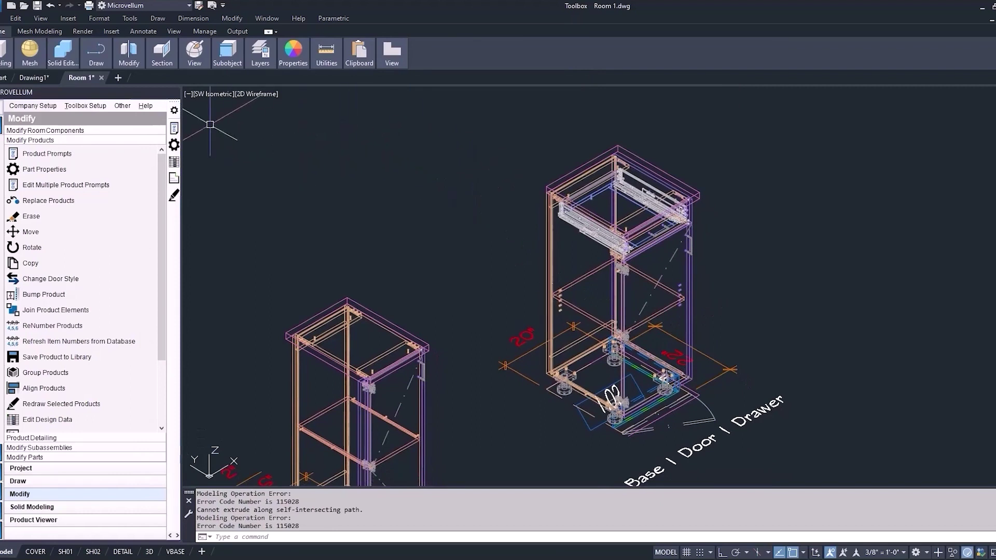
Examine the right side and toe kick of the Base 1 Door 1 Drawer from SE Isometric in the Conceptual visual style
click(215, 93)
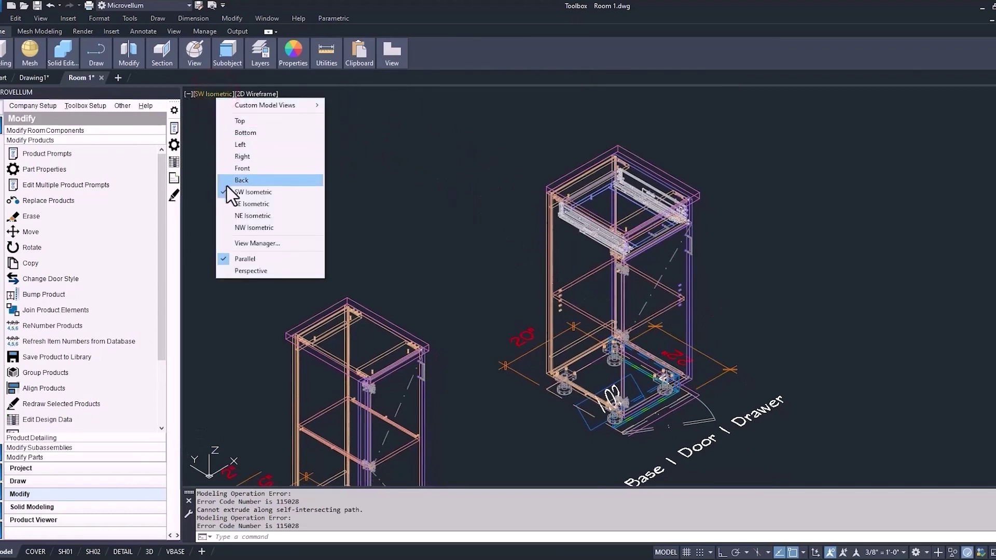
click(239, 204)
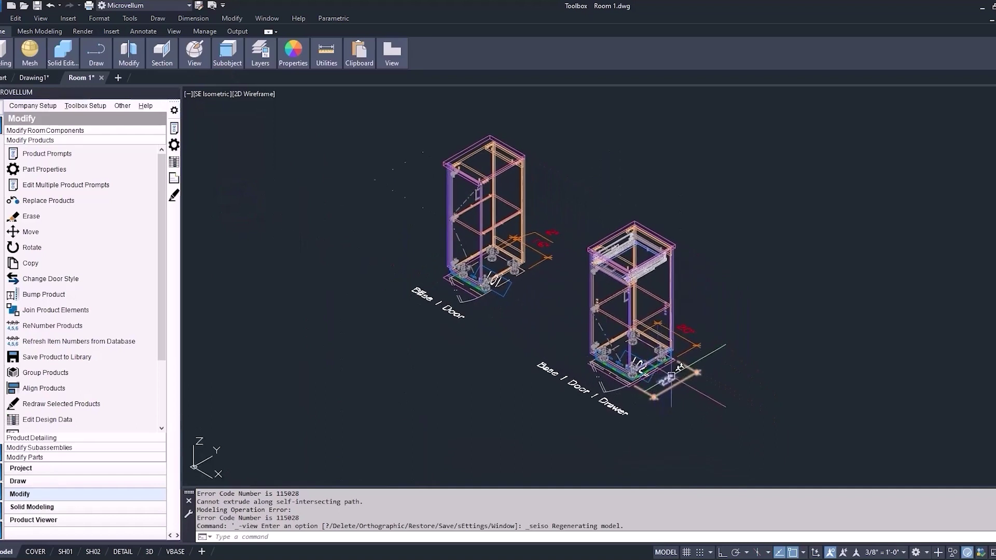
scroll(662, 384, up, 2)
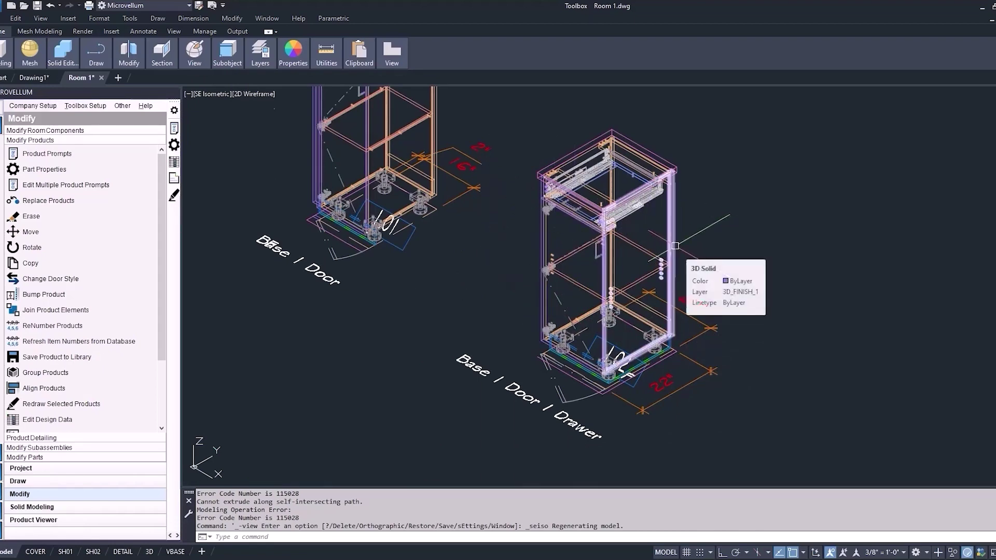
scroll(660, 360, up, 2)
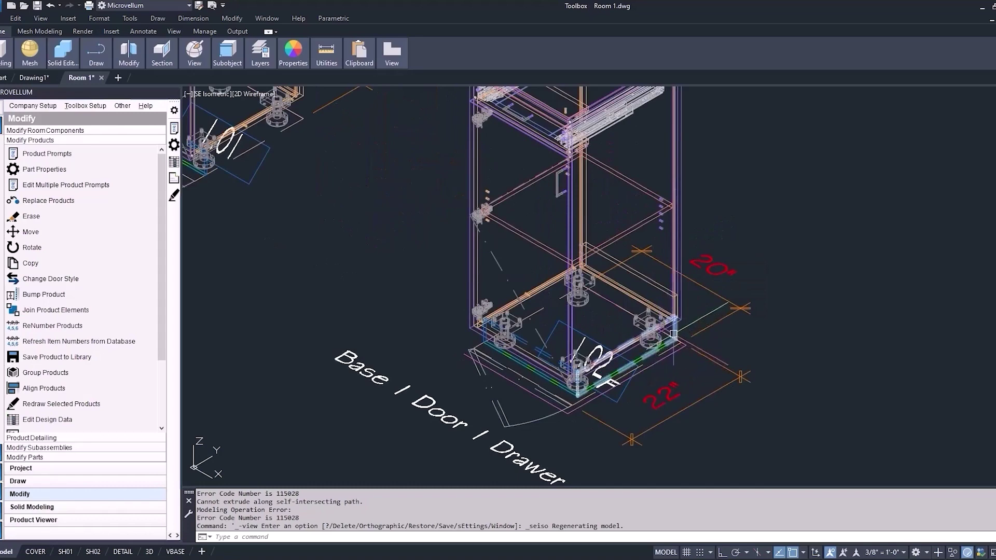
scroll(547, 331, down, 2)
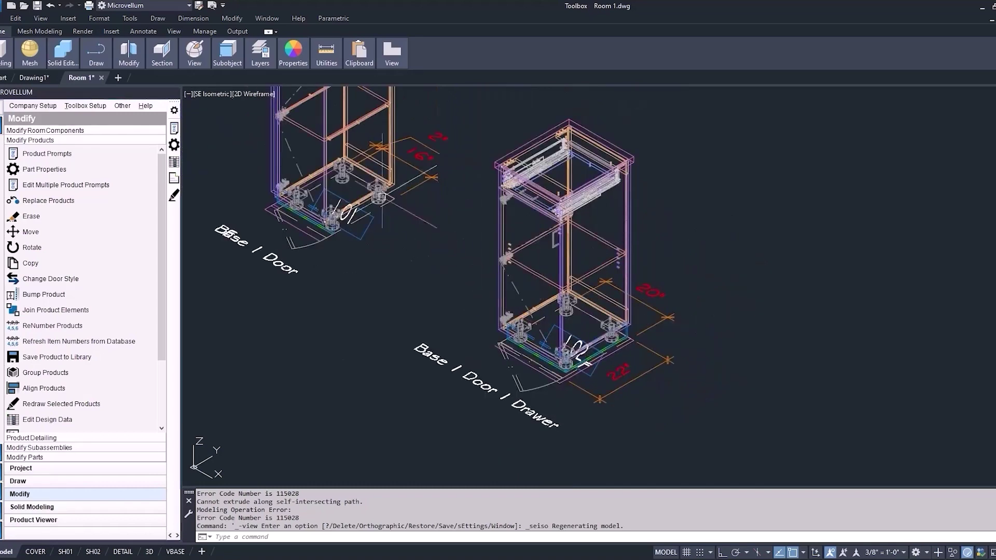
click(244, 91)
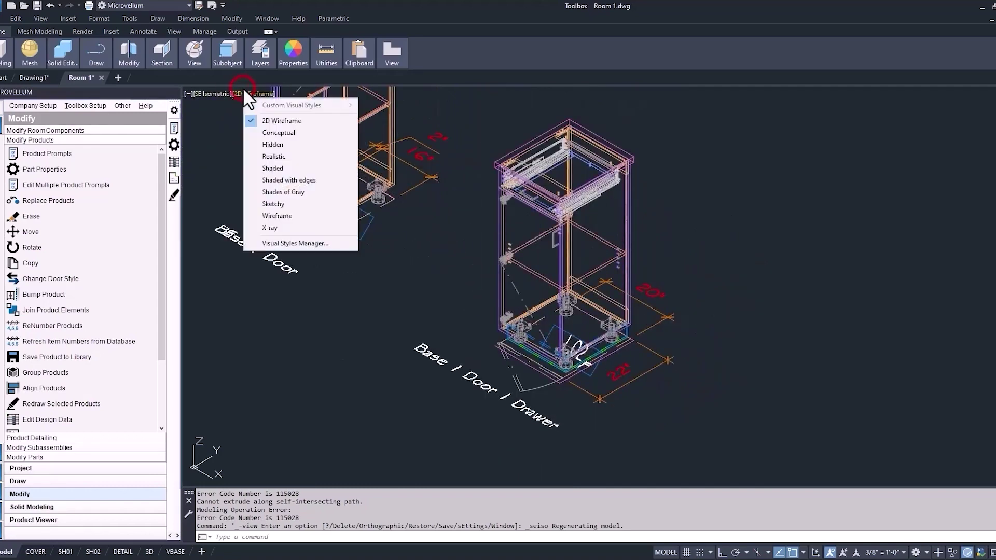
click(274, 134)
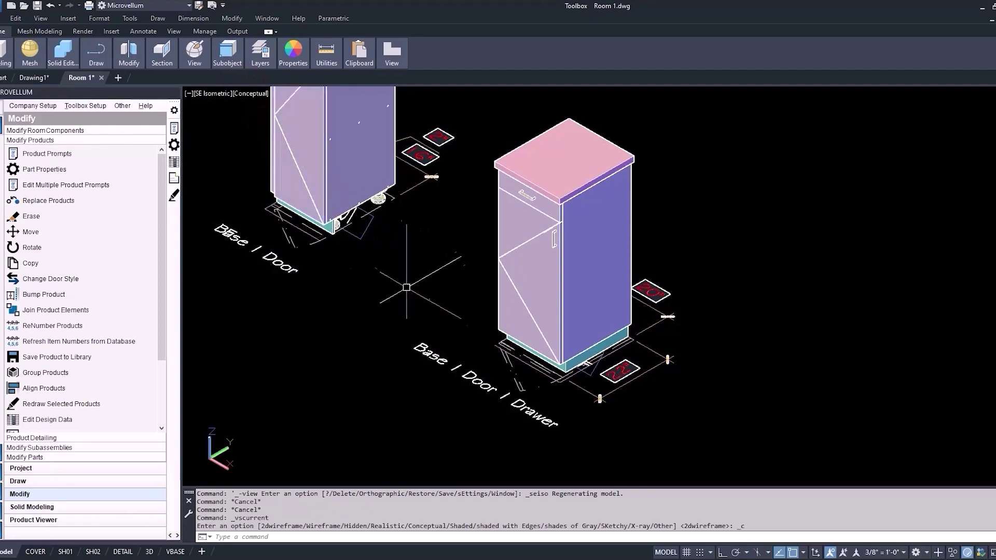
middle_drag(422, 302, 428, 315)
scroll(586, 397, up, 3)
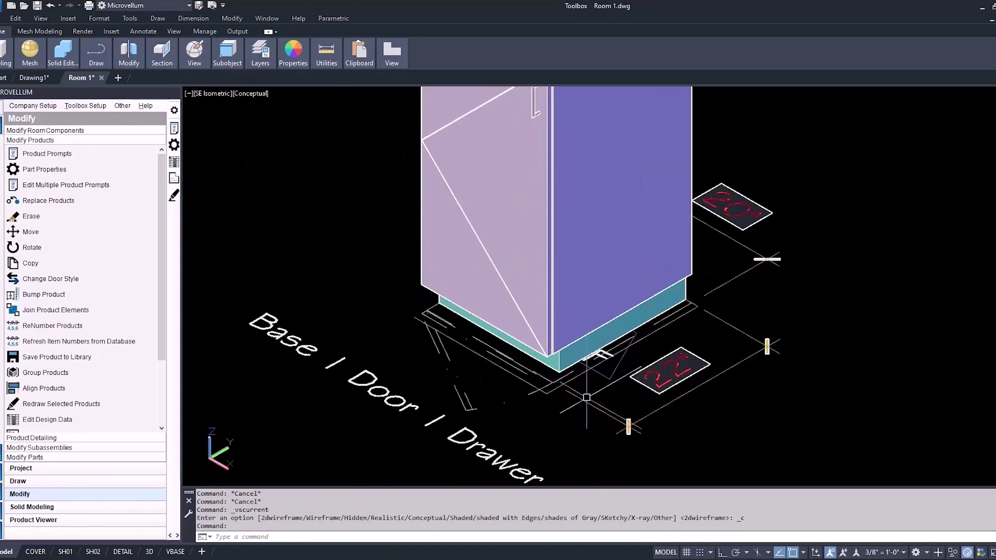
scroll(587, 397, down, 5)
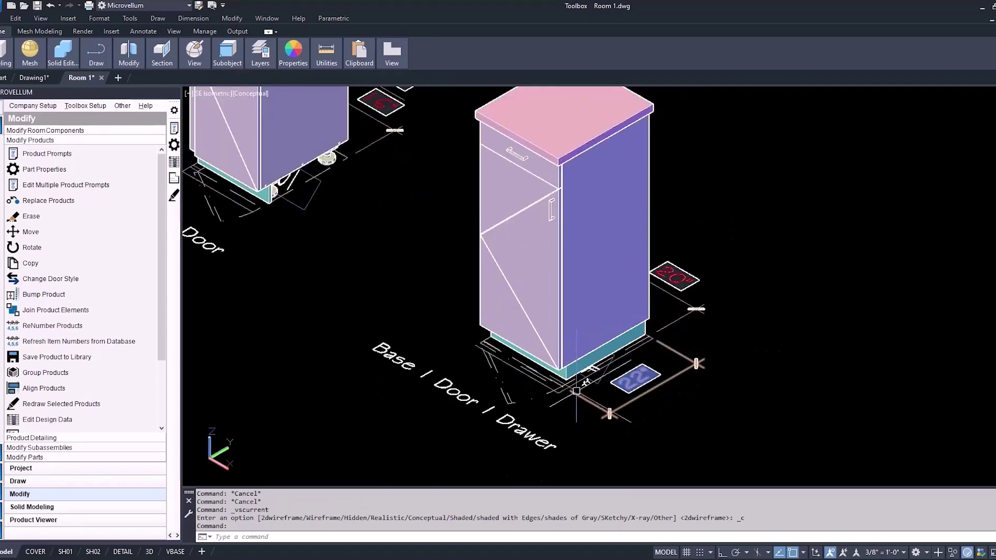
Return the drawing to 2D Wireframe and show both cabinets in the Top view
click(248, 94)
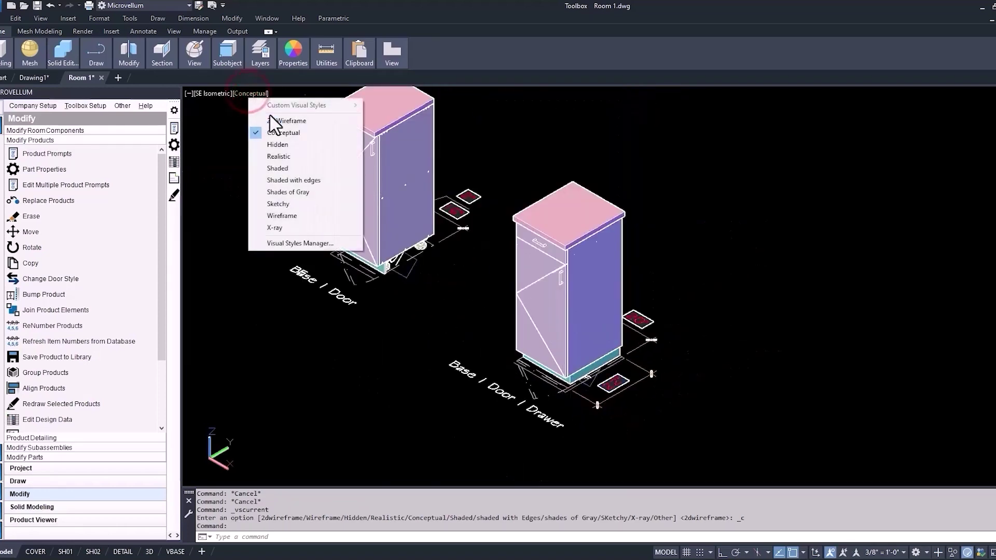
click(270, 115)
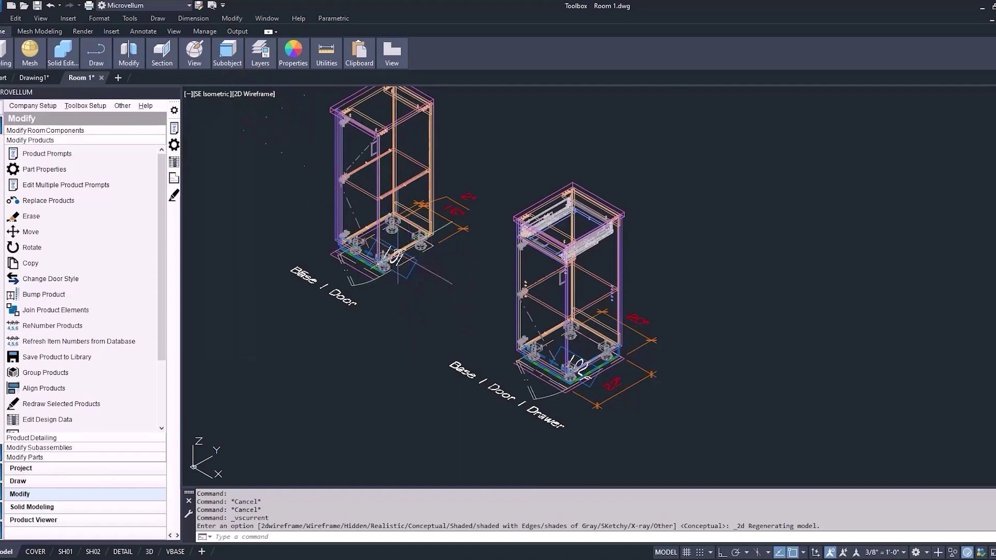
click(208, 93)
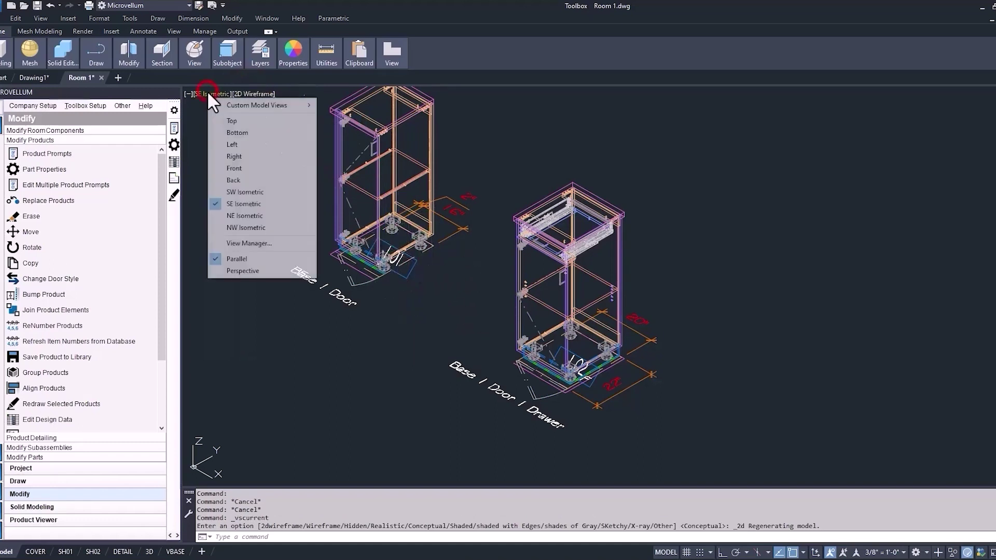
click(229, 127)
mouse_move(492, 246)
middle_down()
mouse_move(429, 223)
mouse_move(360, 234)
middle_up()
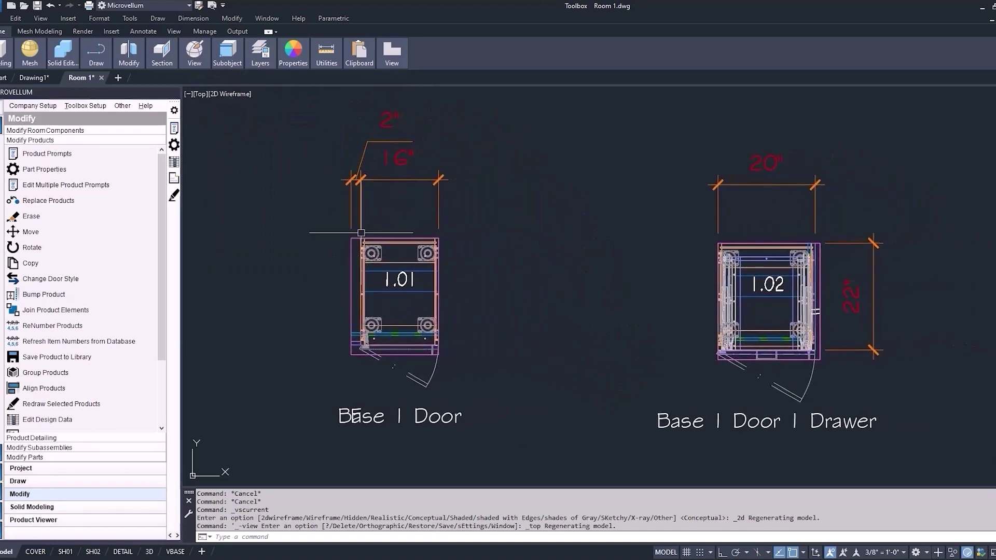